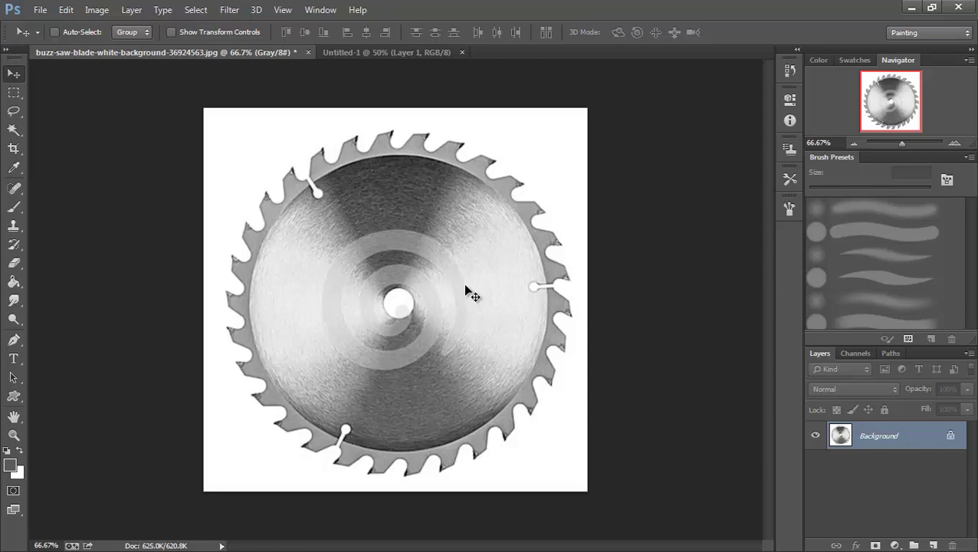
- Magic Wand the white background and centre hole, then invert to select only the blade
{"action": "left_click", "coordinate": [15, 131]}
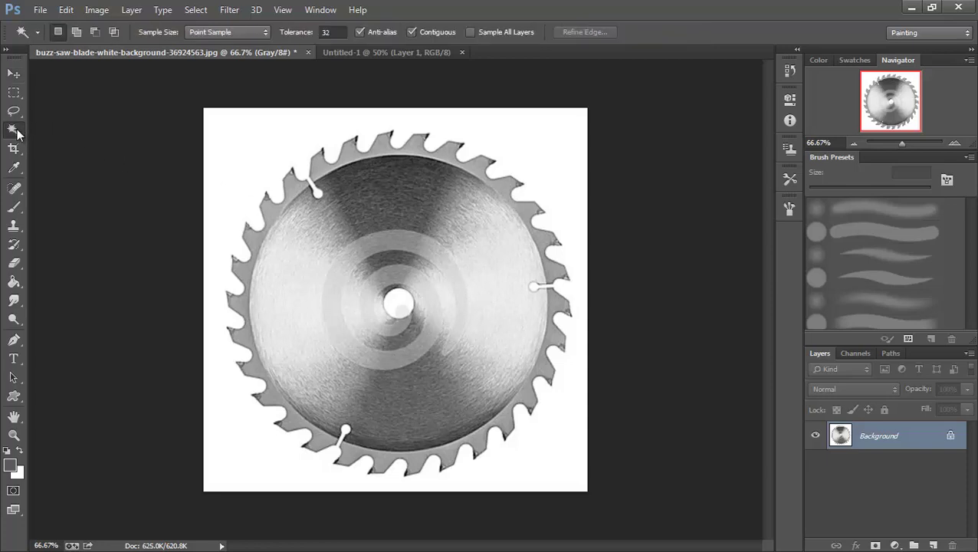
{"action": "left_click", "coordinate": [264, 161]}
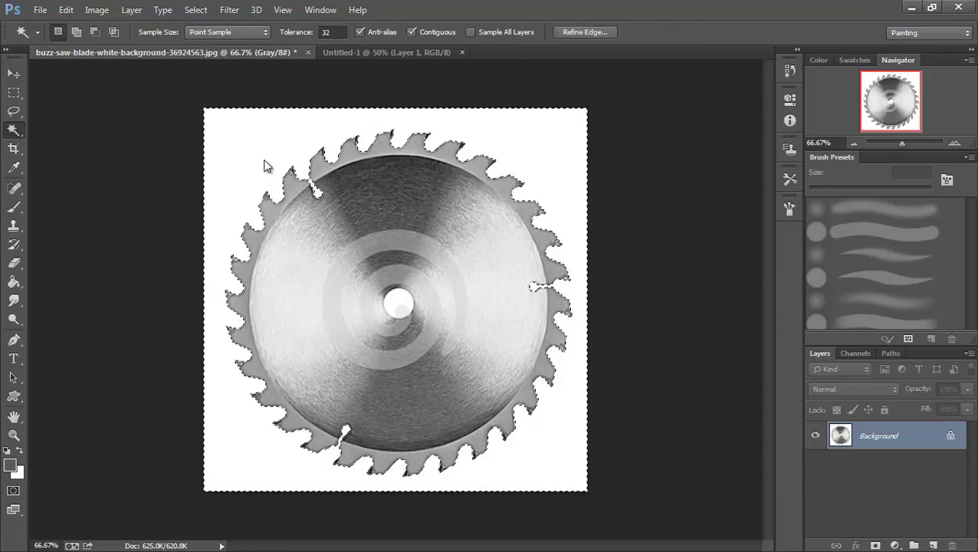
{"action": "left_click", "coordinate": [392, 299], "text": "shift"}
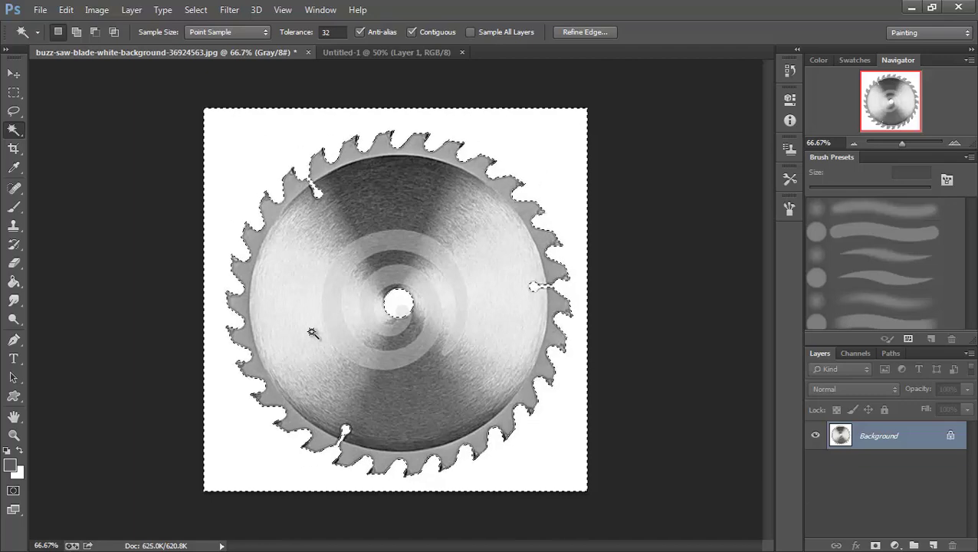
{"action": "key", "text": "ctrl+shift+i"}
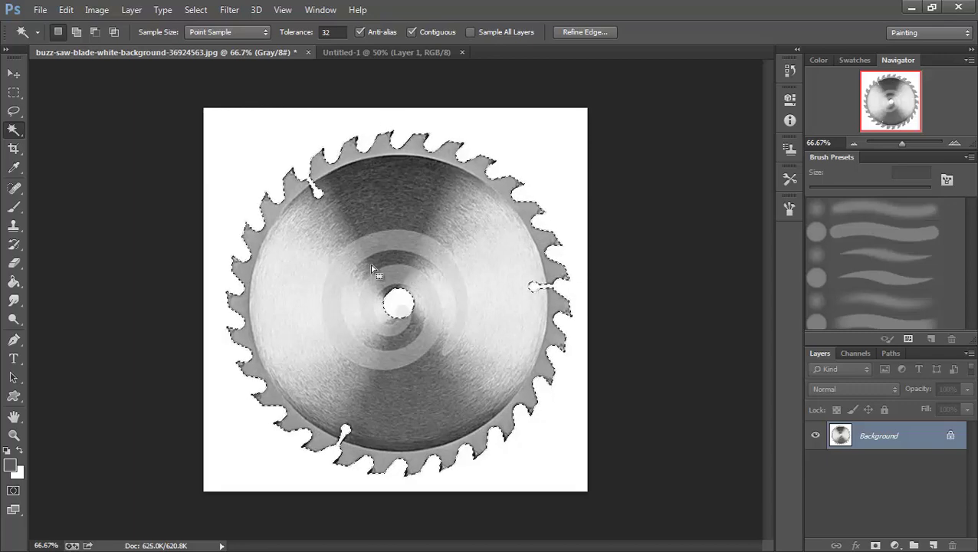
- Lasso-add the top-left, right-edge and bottom-left slots to the blade selection
{"action": "left_click", "coordinate": [14, 112]}
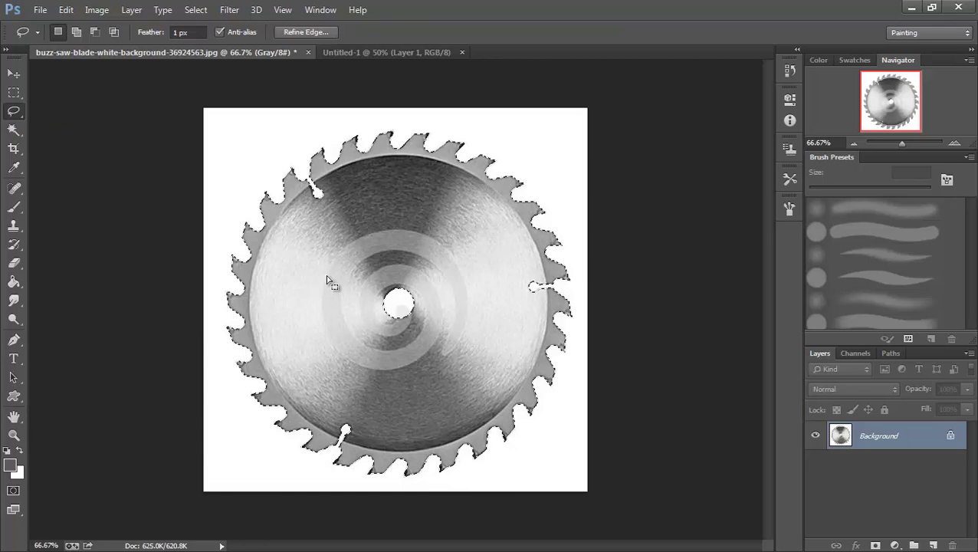
{"action": "key", "text": "shift"}
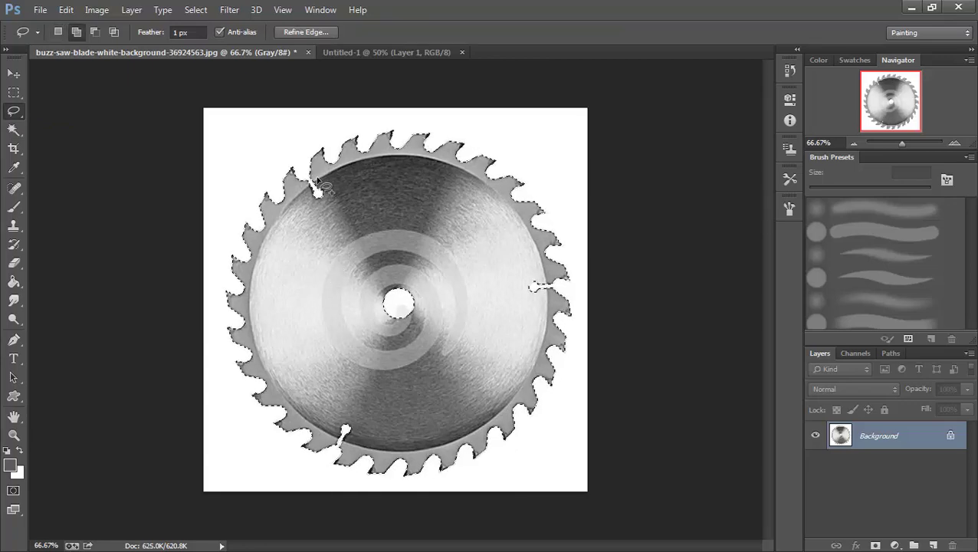
{"action": "mouse_move", "coordinate": [315, 179]}
{"action": "left_mouse_down"}
{"action": "mouse_move", "coordinate": [317, 205]}
{"action": "mouse_move", "coordinate": [317, 193]}
{"action": "left_mouse_up"}
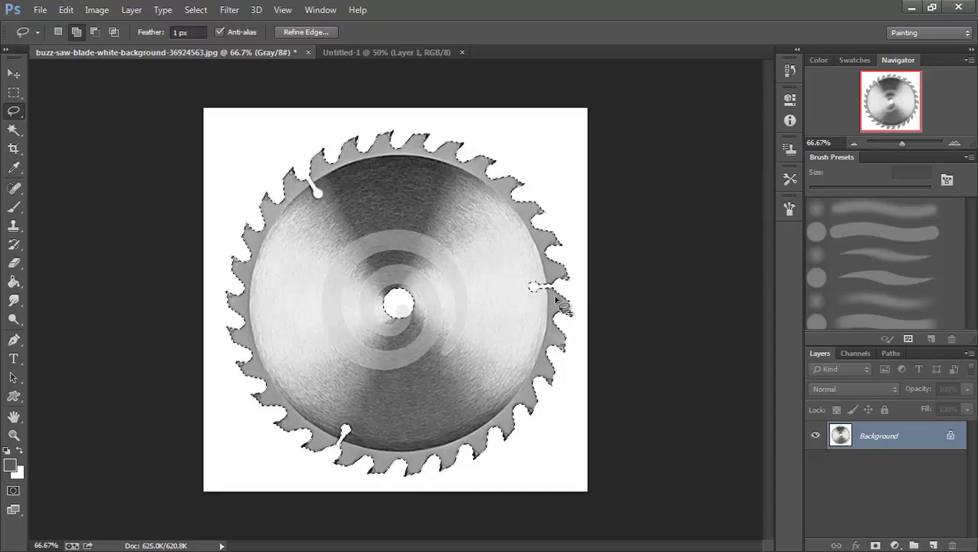
{"action": "mouse_move", "coordinate": [541, 280]}
{"action": "left_mouse_down"}
{"action": "mouse_move", "coordinate": [531, 274]}
{"action": "mouse_move", "coordinate": [537, 309]}
{"action": "mouse_move", "coordinate": [554, 306]}
{"action": "left_mouse_up"}
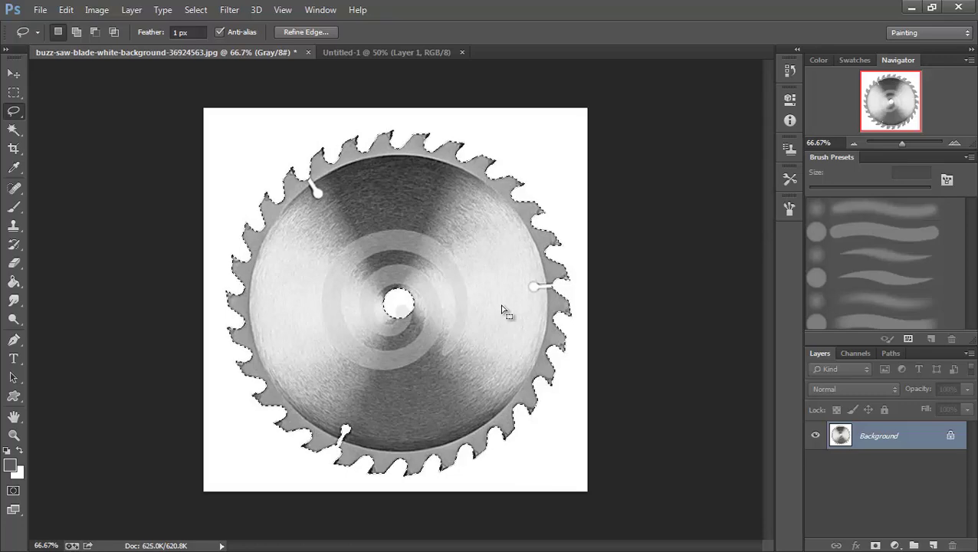
{"action": "key", "text": "shift"}
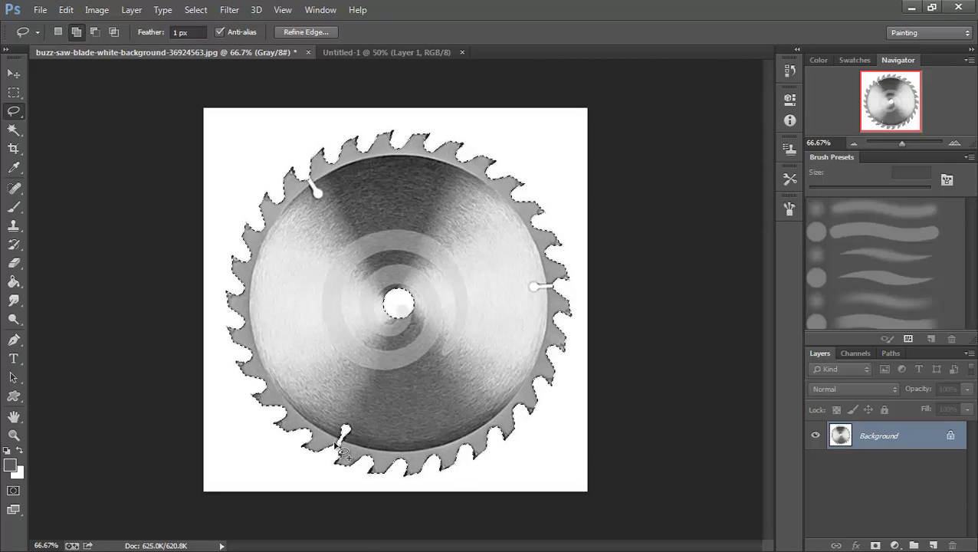
{"action": "mouse_move", "coordinate": [347, 455]}
{"action": "left_mouse_down"}
{"action": "mouse_move", "coordinate": [375, 418]}
{"action": "mouse_move", "coordinate": [334, 424]}
{"action": "mouse_move", "coordinate": [342, 452]}
{"action": "left_mouse_up"}
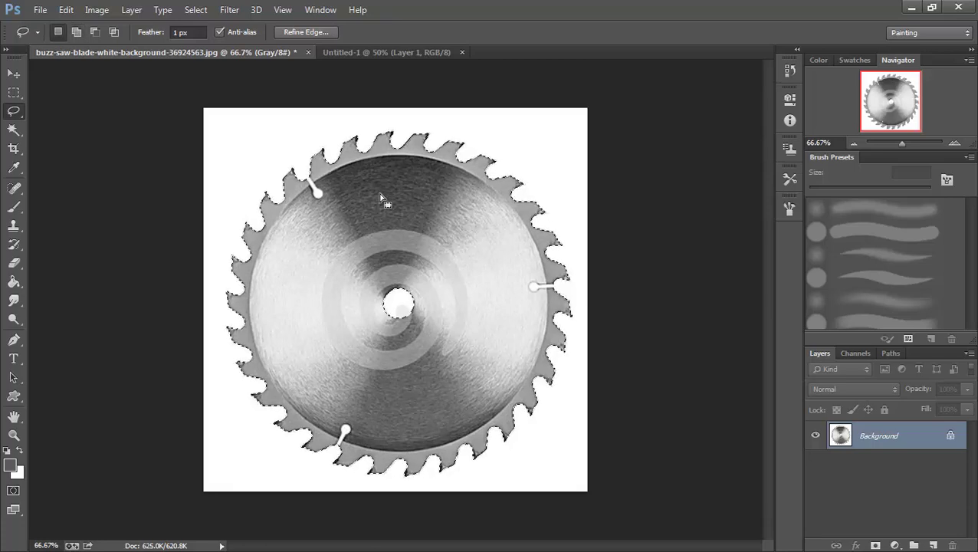
- On a new layer, fill the blade selection with pure black using the Paint Bucket
{"action": "left_click", "coordinate": [934, 545]}
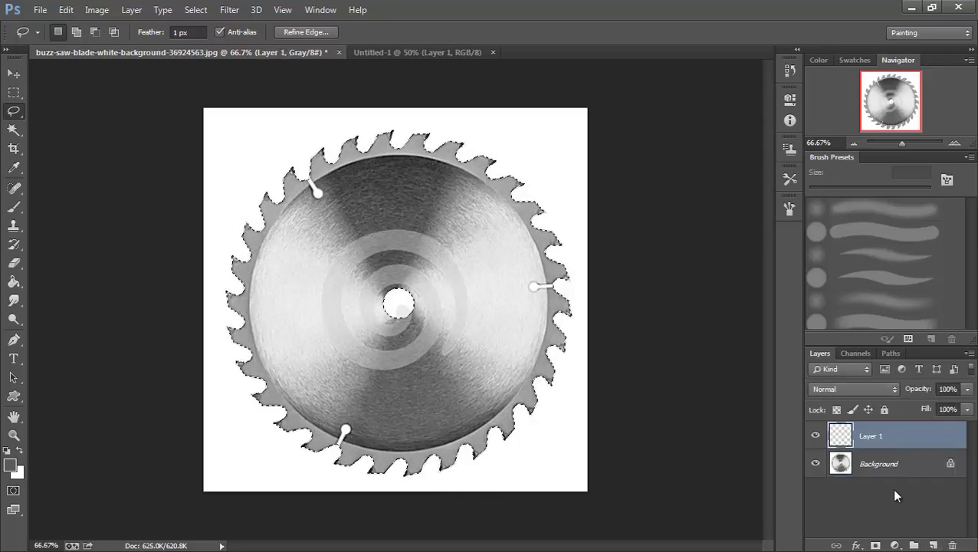
{"action": "left_click", "coordinate": [15, 282]}
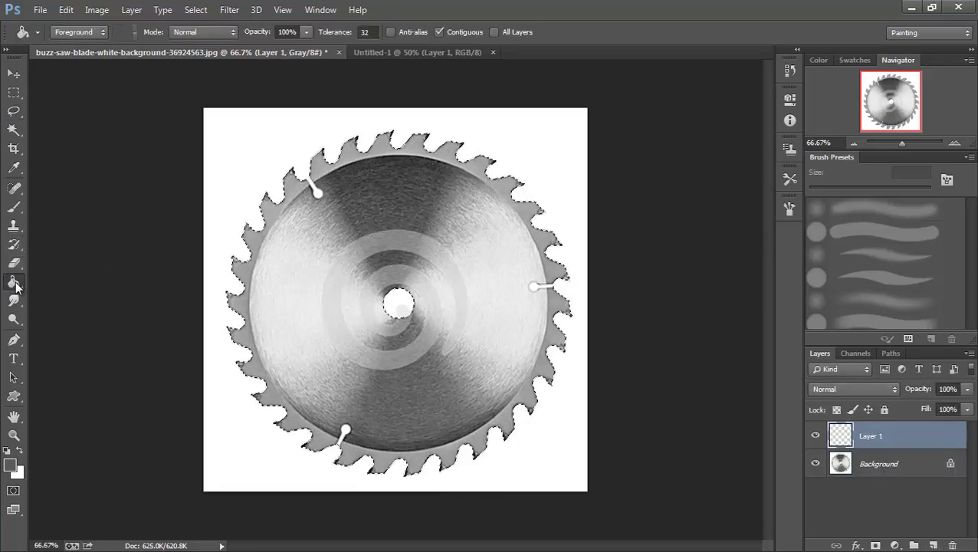
{"action": "left_click", "coordinate": [10, 465]}
{"action": "mouse_move", "coordinate": [638, 458]}
{"action": "left_mouse_down"}
{"action": "mouse_move", "coordinate": [574, 476]}
{"action": "mouse_move", "coordinate": [515, 527]}
{"action": "left_mouse_up"}
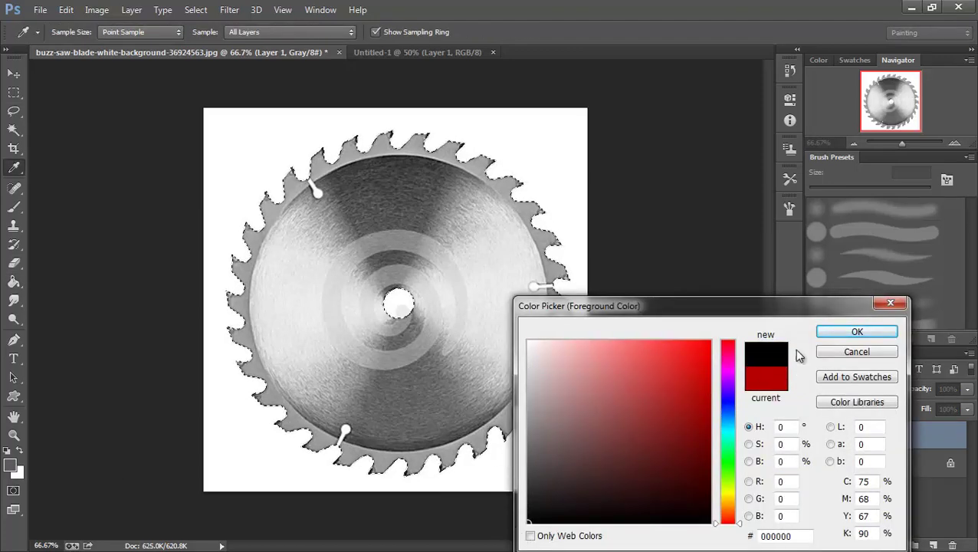
{"action": "left_click", "coordinate": [835, 331]}
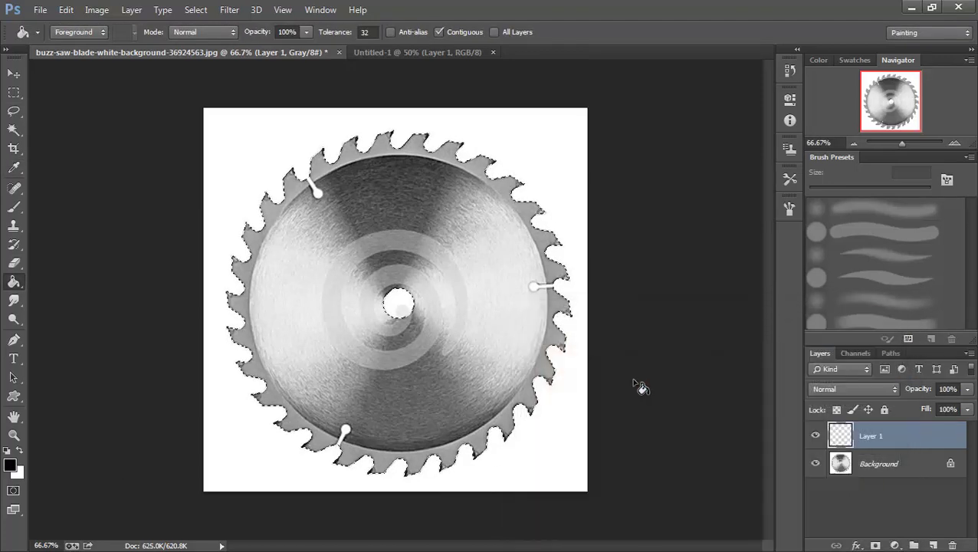
{"action": "left_click", "coordinate": [460, 337]}
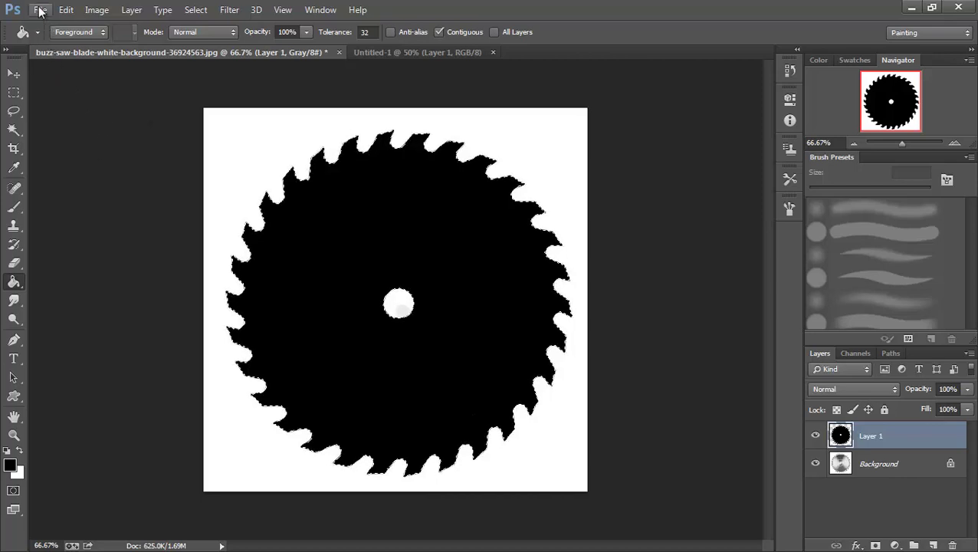
- Define a brush preset named 'SawBlade' from the black blade silhouette
{"action": "left_click", "coordinate": [65, 11]}
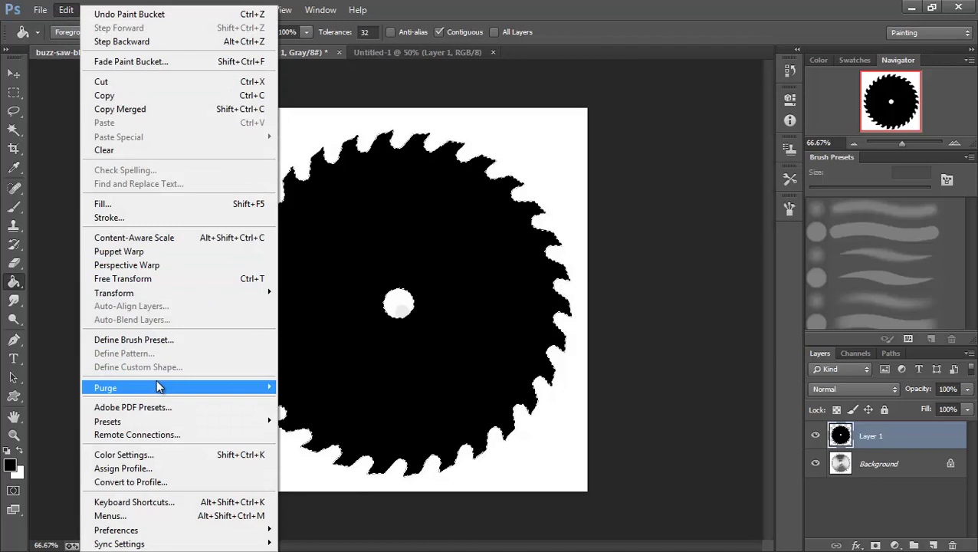
{"action": "left_click", "coordinate": [148, 343]}
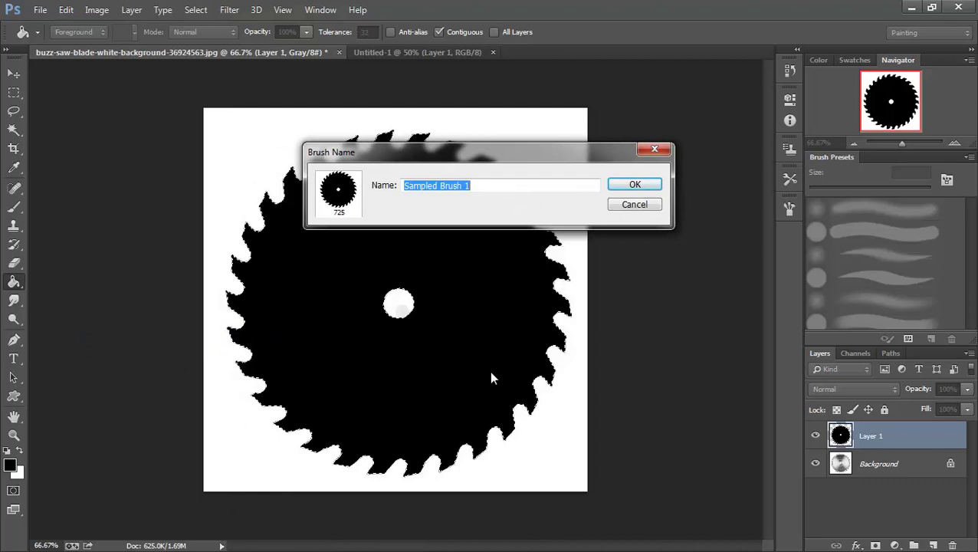
{"action": "type", "text": "SawBlade"}
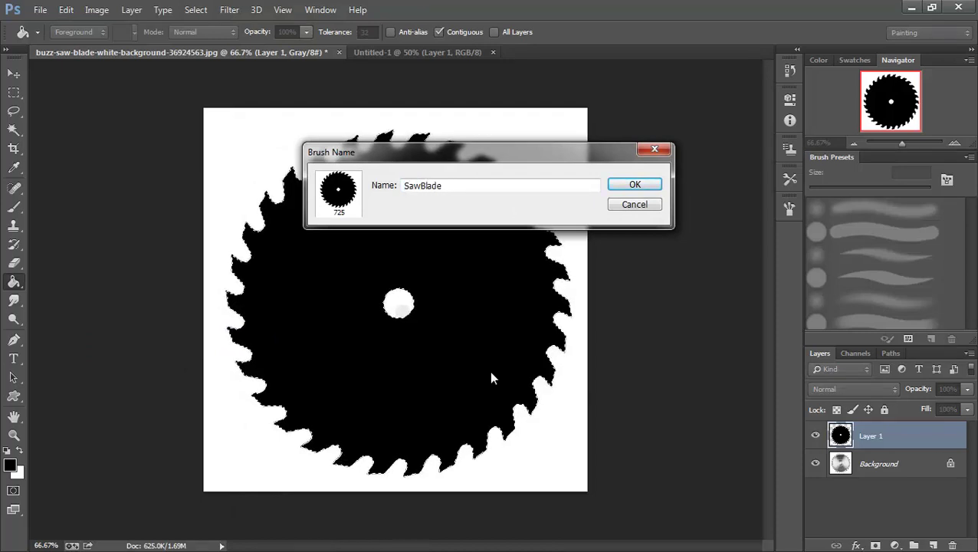
{"action": "left_click", "coordinate": [635, 186]}
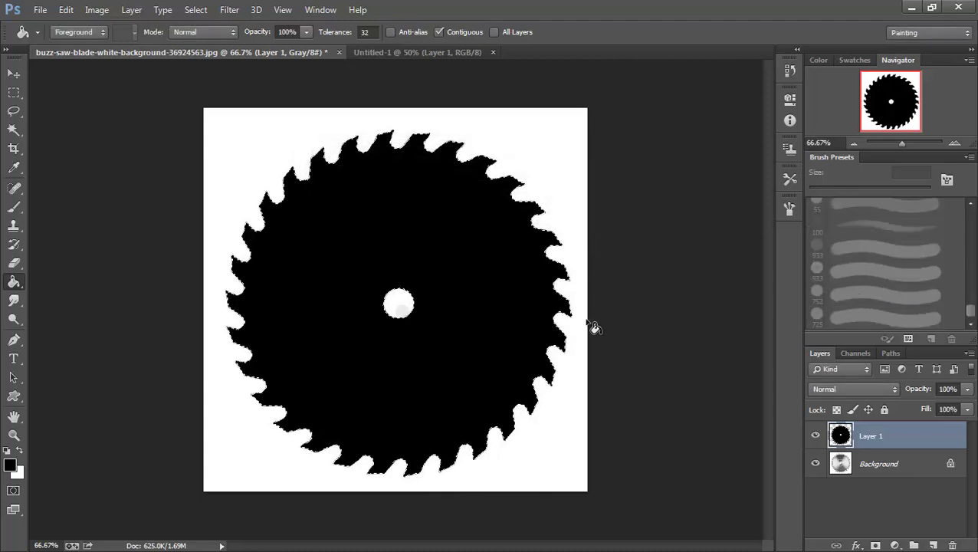
- In Untitled-1, pick the 725 px SawBlade brush preset and resize it to 900 px
{"action": "left_click", "coordinate": [411, 52]}
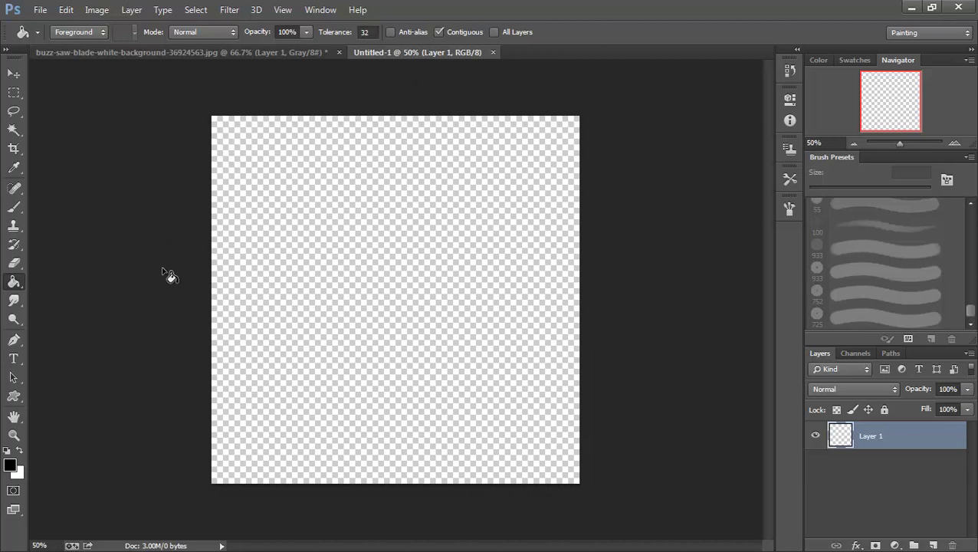
{"action": "left_click", "coordinate": [14, 207]}
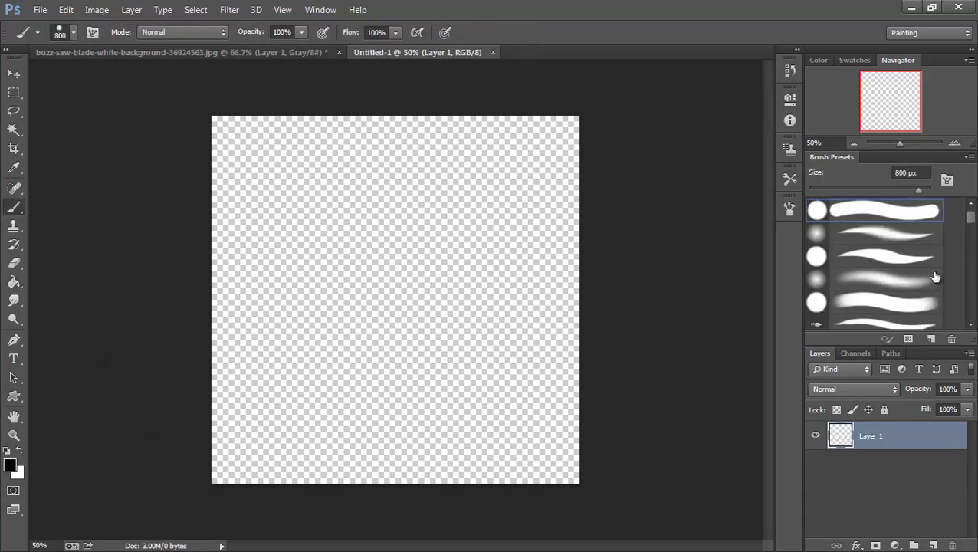
{"action": "left_click_drag", "start_coordinate": [971, 221], "coordinate": [972, 338]}
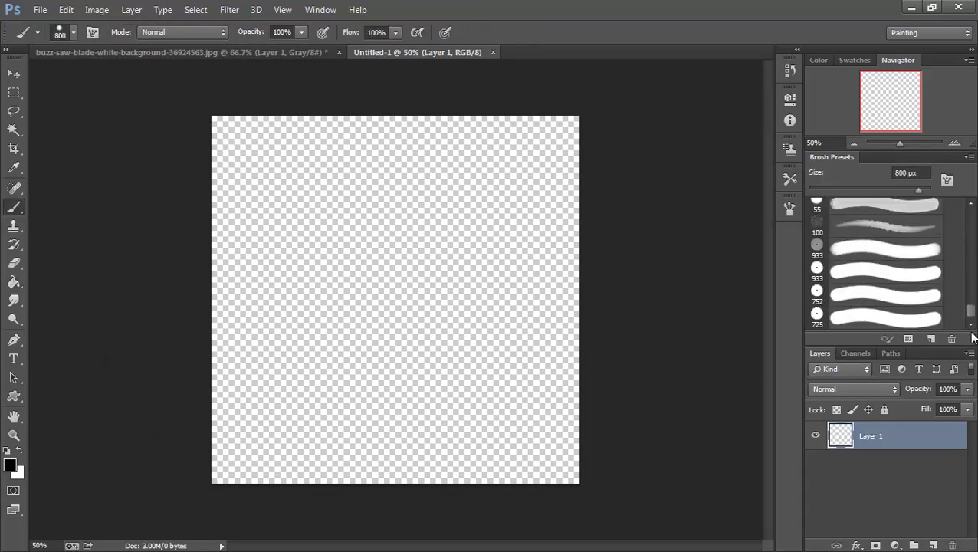
{"action": "left_click", "coordinate": [879, 321]}
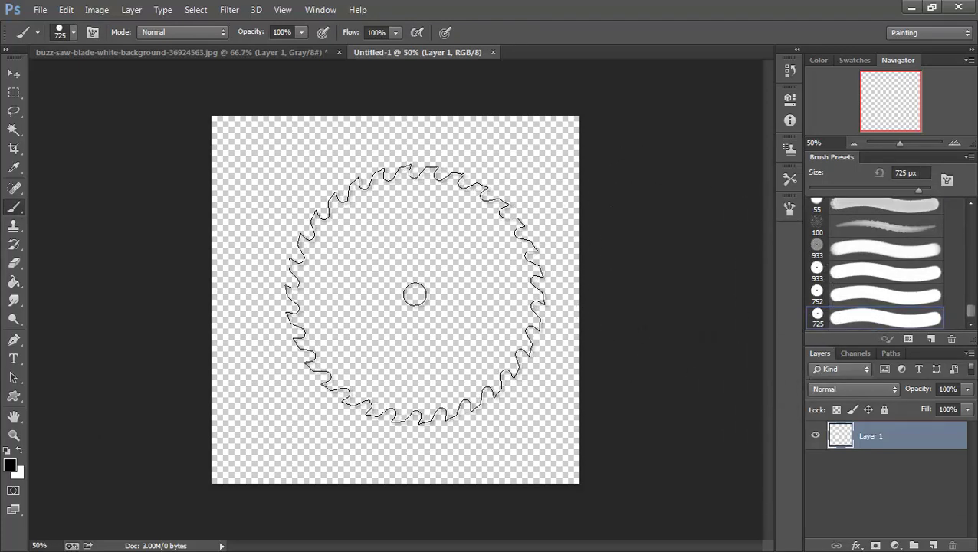
{"action": "key", "text": "bracketright"}
{"action": "key", "text": "bracketright"}
{"action": "key", "text": "bracketright"}
{"action": "key", "text": "bracketleft"}
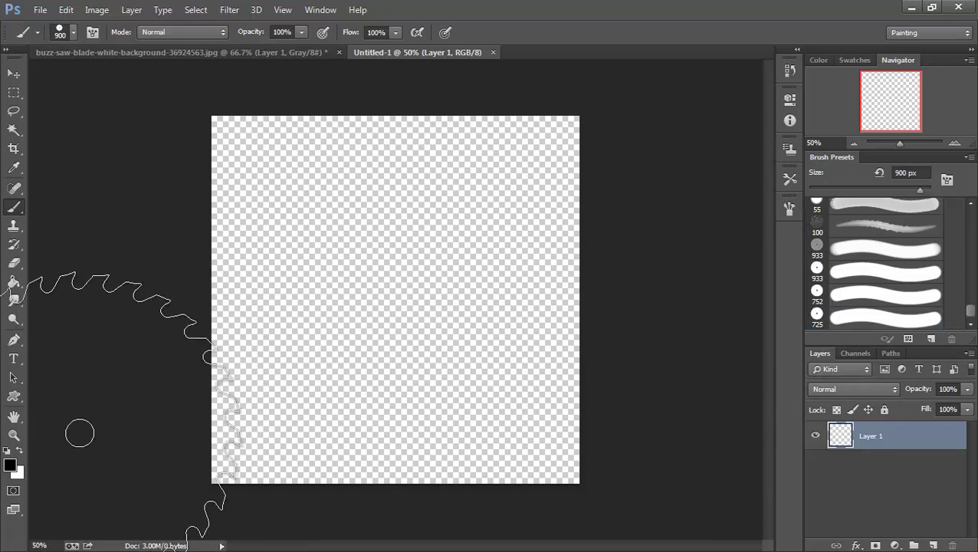
- Set the foreground colour to vivid blue #0318e1
{"action": "left_click", "coordinate": [9, 466]}
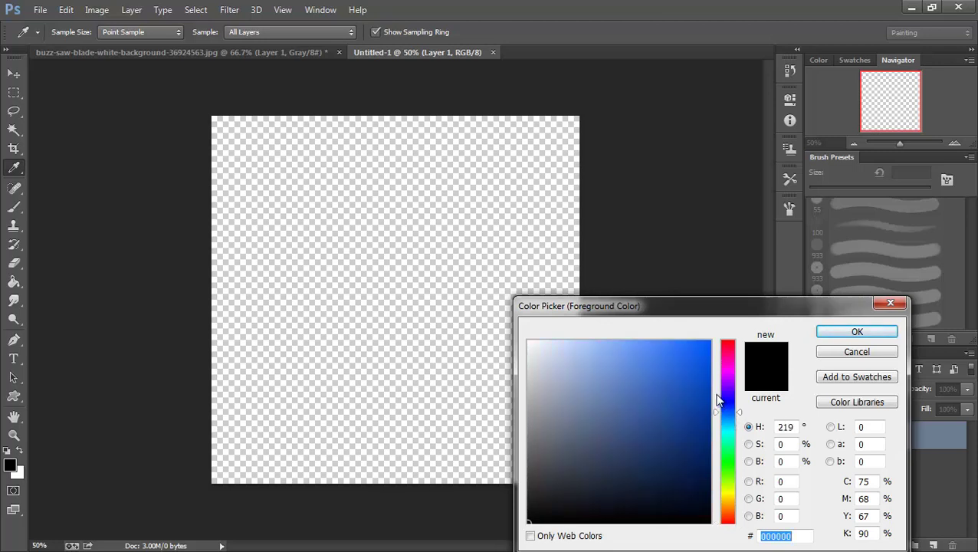
{"action": "left_click", "coordinate": [707, 372]}
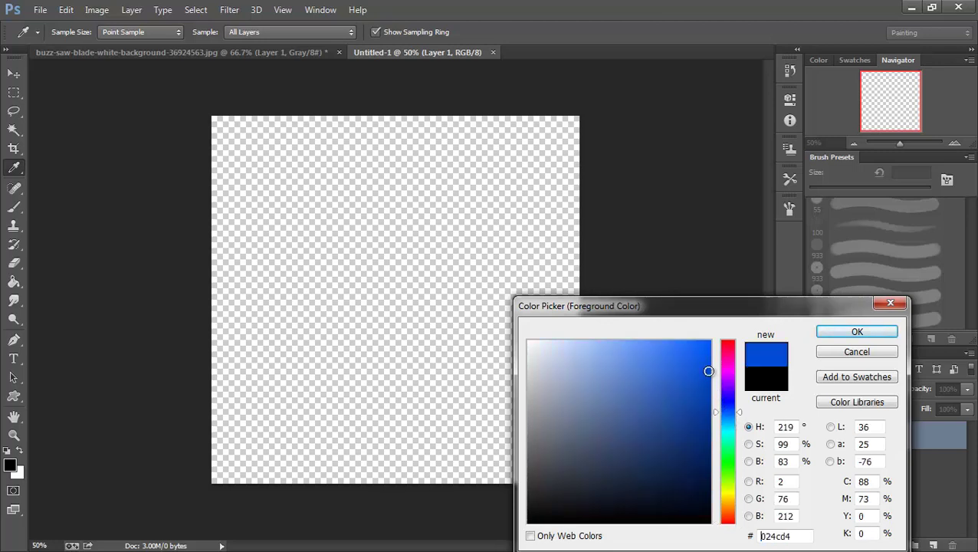
{"action": "left_click", "coordinate": [728, 404]}
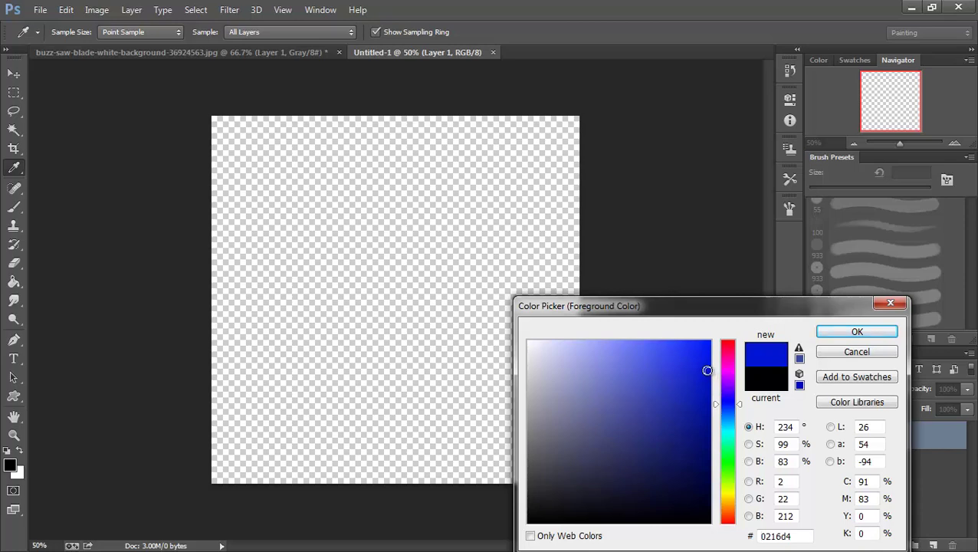
{"action": "left_click", "coordinate": [709, 363]}
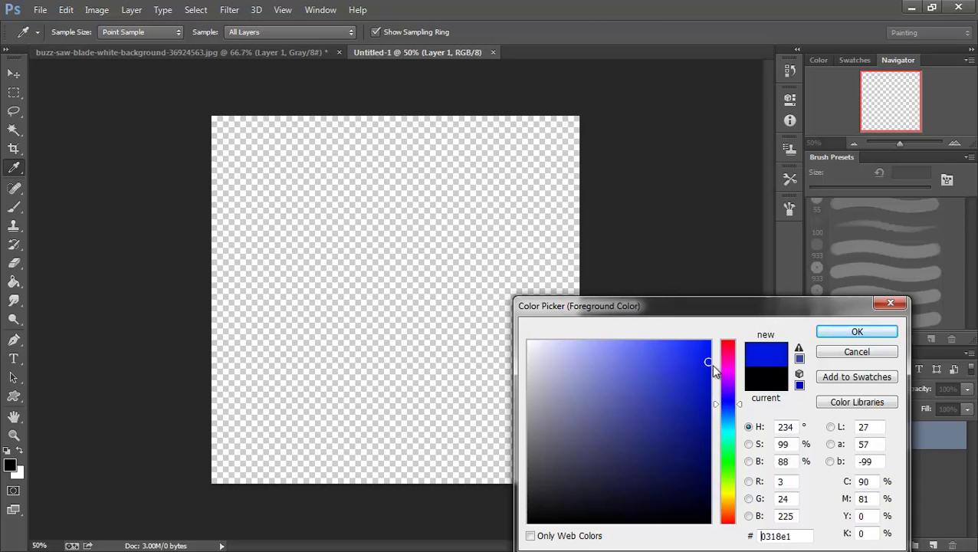
{"action": "left_click", "coordinate": [858, 332]}
- Stamp a trial blue saw blade on the canvas, then undo it
{"action": "key", "text": "b"}
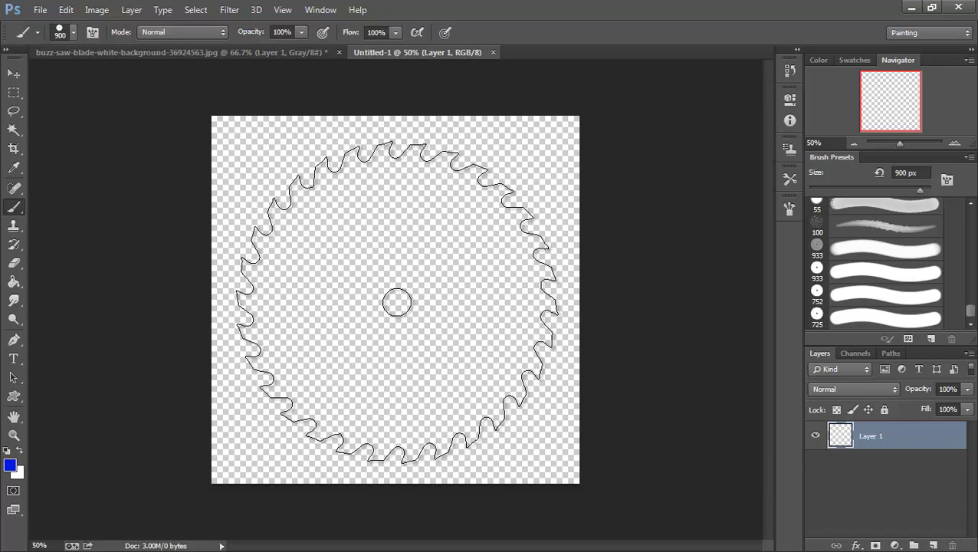
{"action": "left_click", "coordinate": [397, 303]}
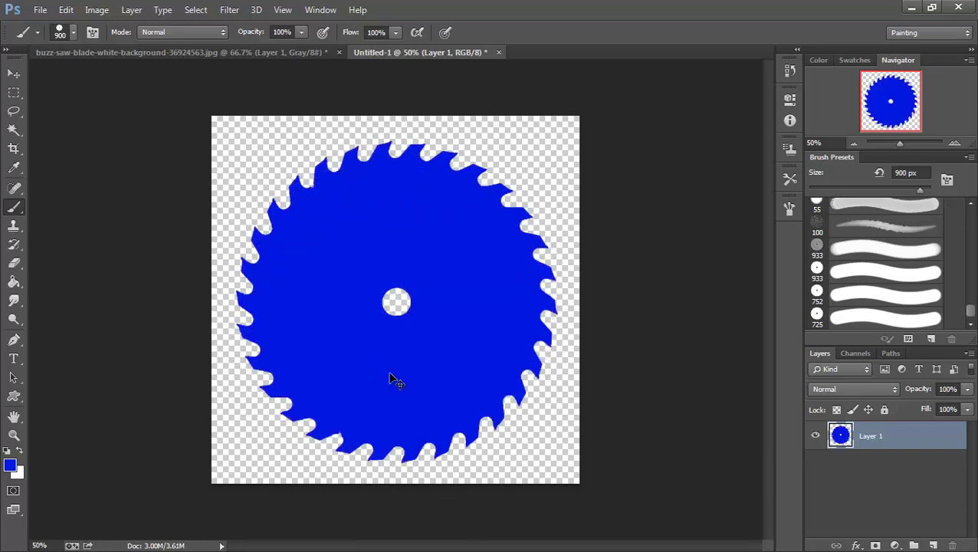
{"action": "key", "text": "ctrl+z"}
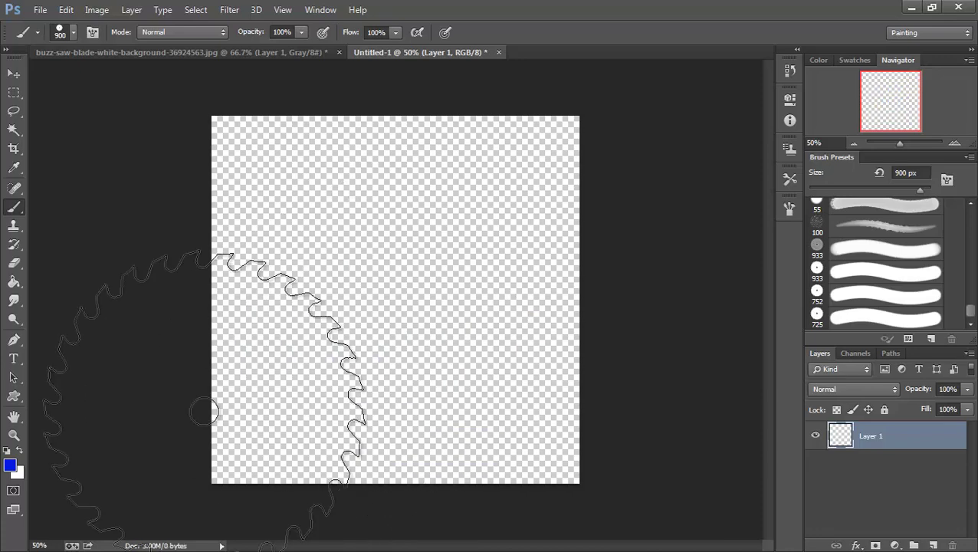
- Change the colour to darker blue #0313ad and stamp one saw blade at the canvas centre
{"action": "left_click", "coordinate": [11, 466]}
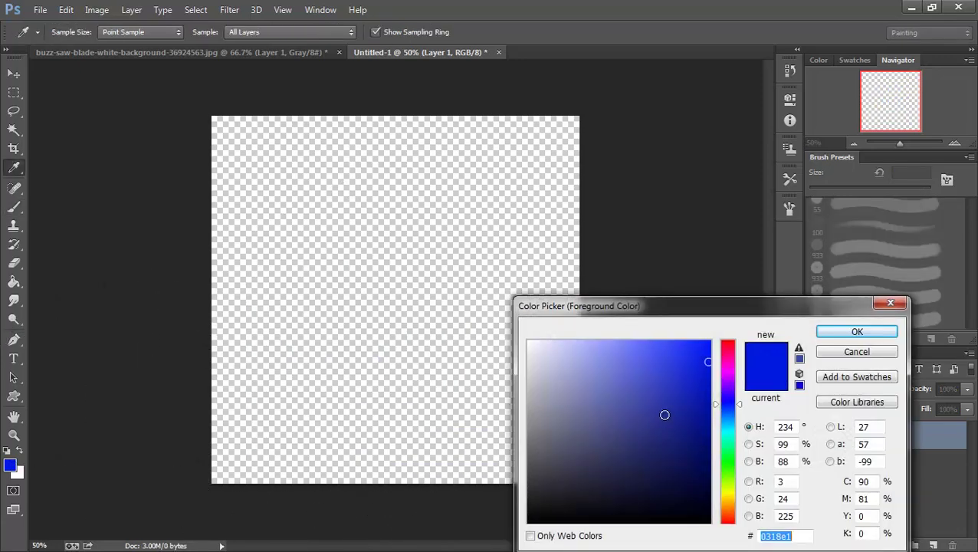
{"action": "left_click", "coordinate": [707, 398]}
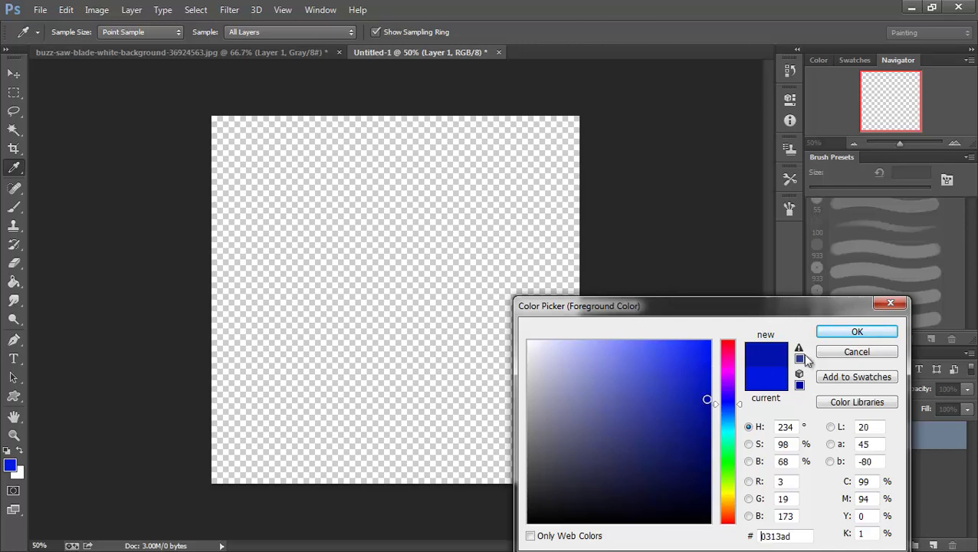
{"action": "left_click", "coordinate": [857, 332]}
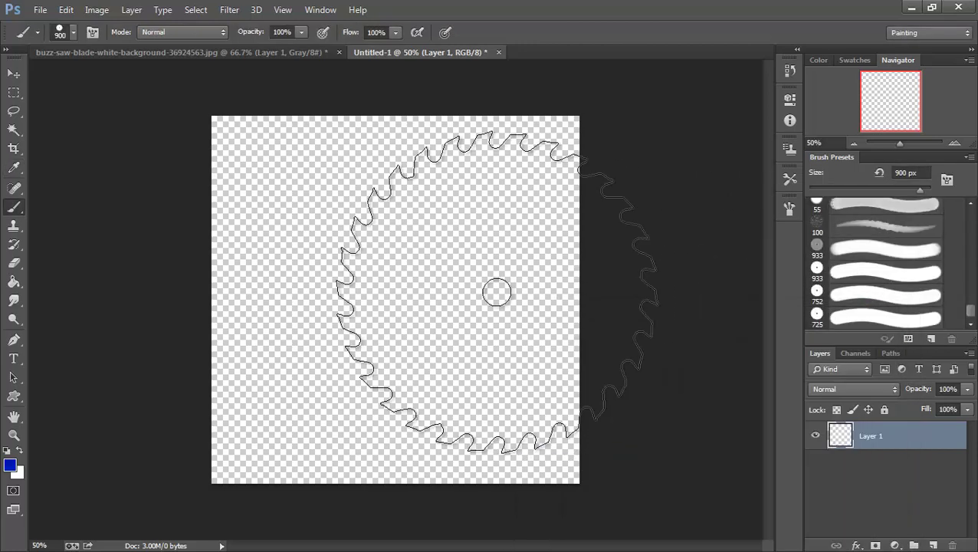
{"action": "left_click", "coordinate": [400, 301]}
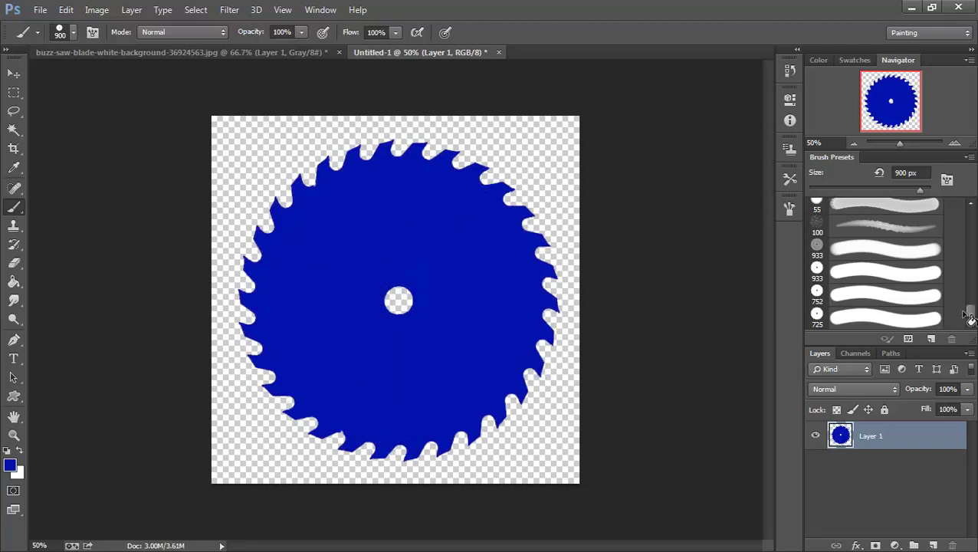
{"action": "left_click_drag", "start_coordinate": [970, 314], "coordinate": [971, 216]}
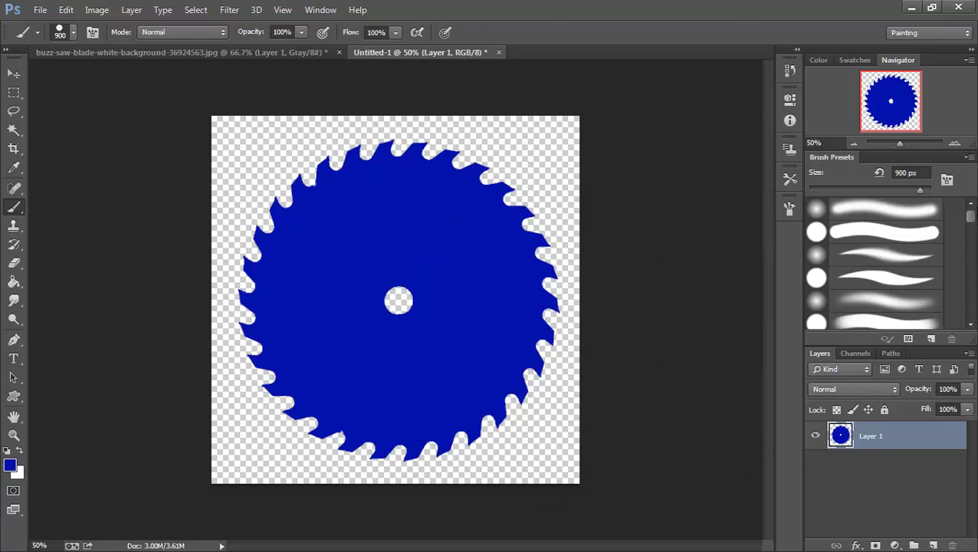
- Switch to the hard round brush and settle its size at 700 px after comparing with 800 px
{"action": "left_click", "coordinate": [877, 233]}
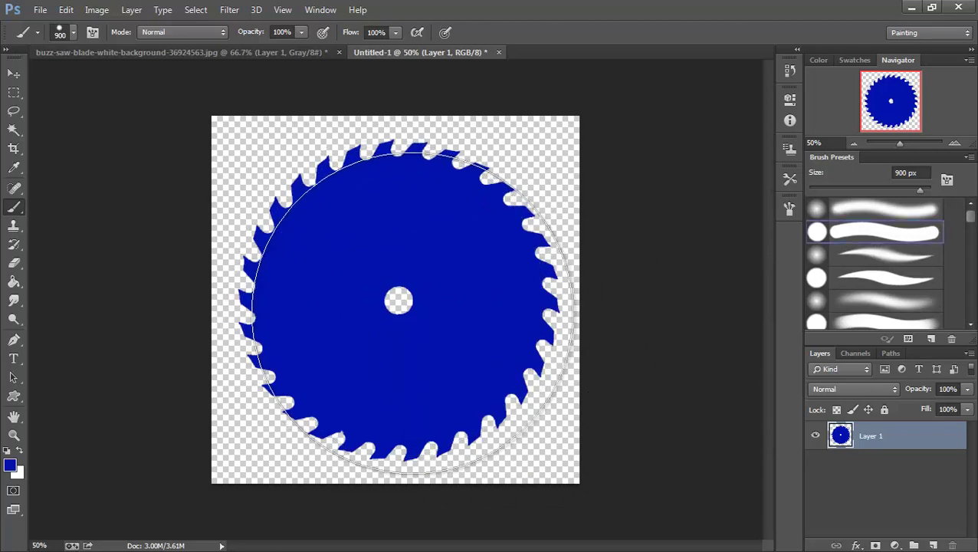
{"action": "key", "text": "bracketleft"}
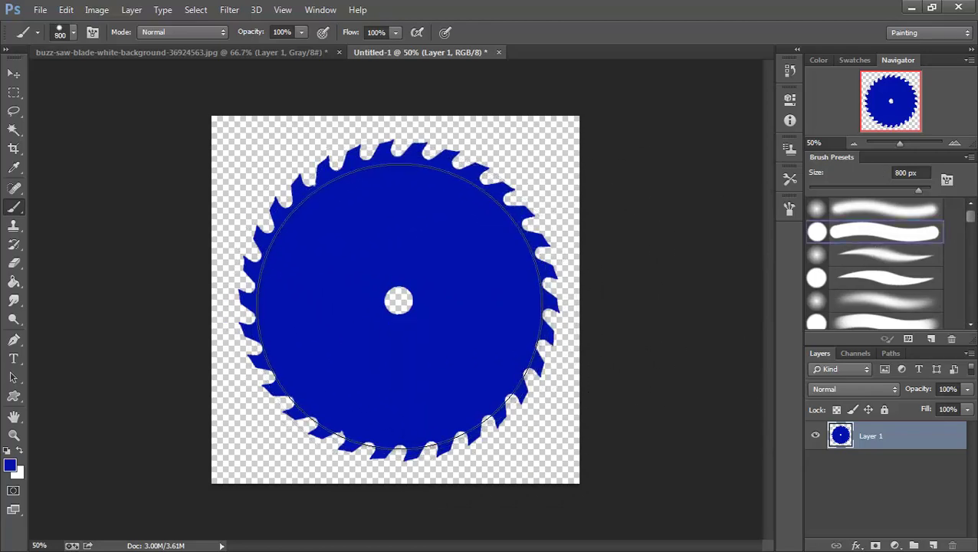
{"action": "key", "text": "bracketleft"}
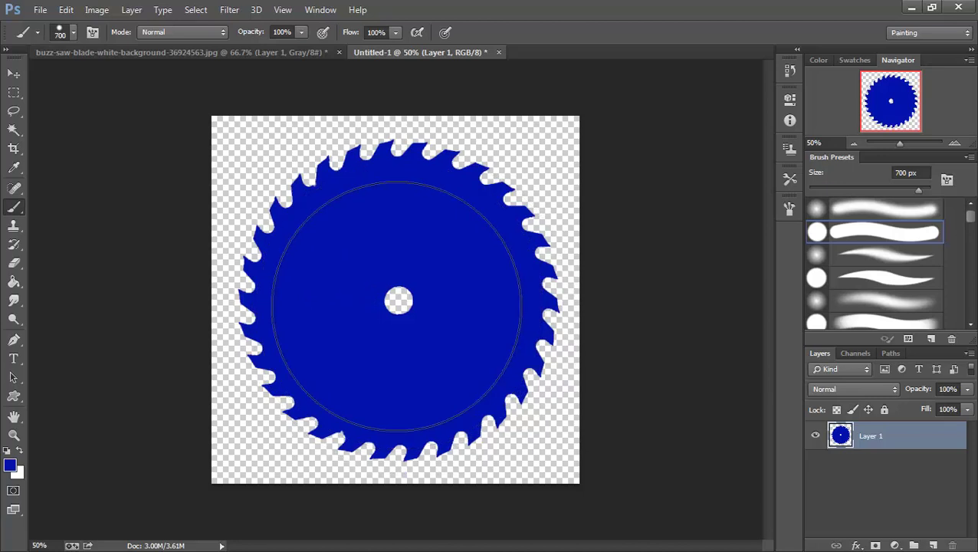
{"action": "key", "text": "bracketright"}
{"action": "key", "text": "bracketleft"}
{"action": "key", "text": "bracketright"}
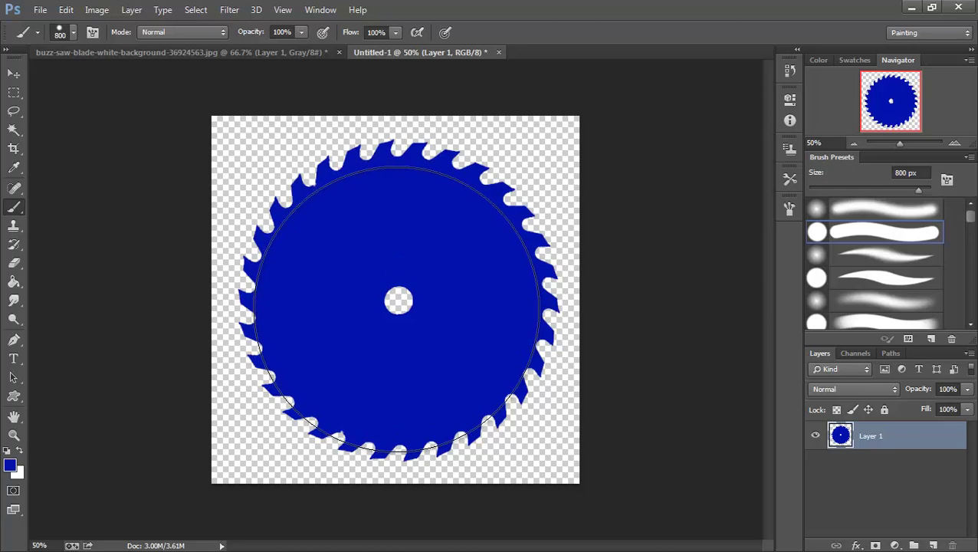
{"action": "key", "text": "bracketleft"}
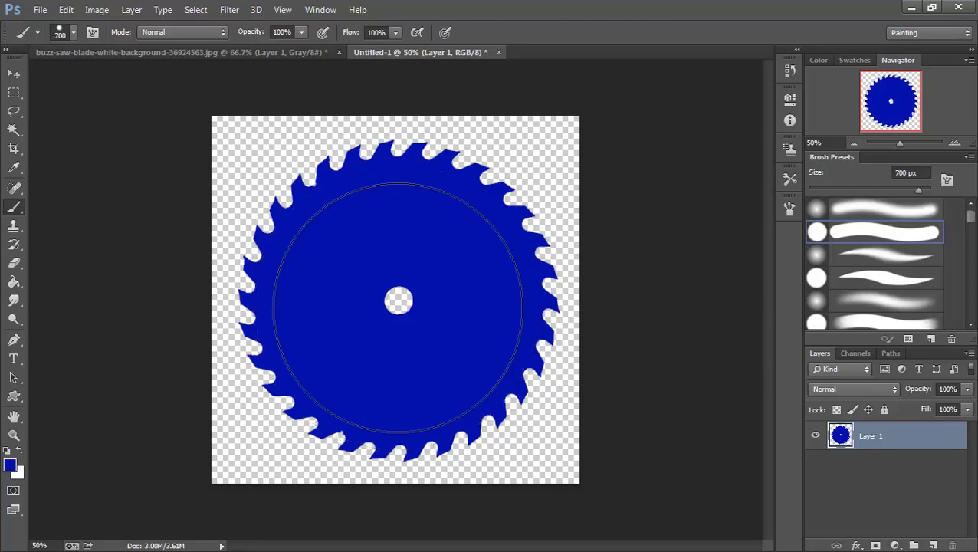
{"action": "key", "text": "bracketright"}
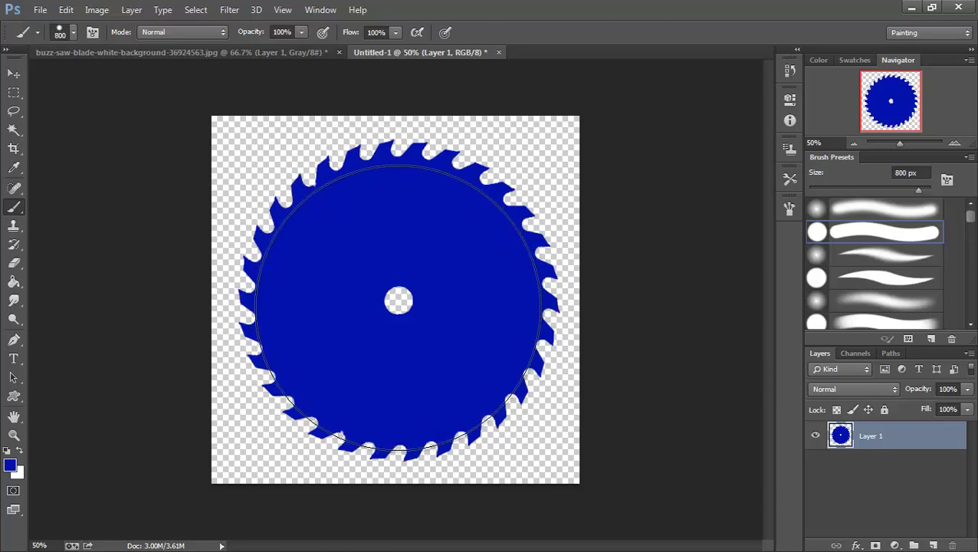
{"action": "key", "text": "bracketleft"}
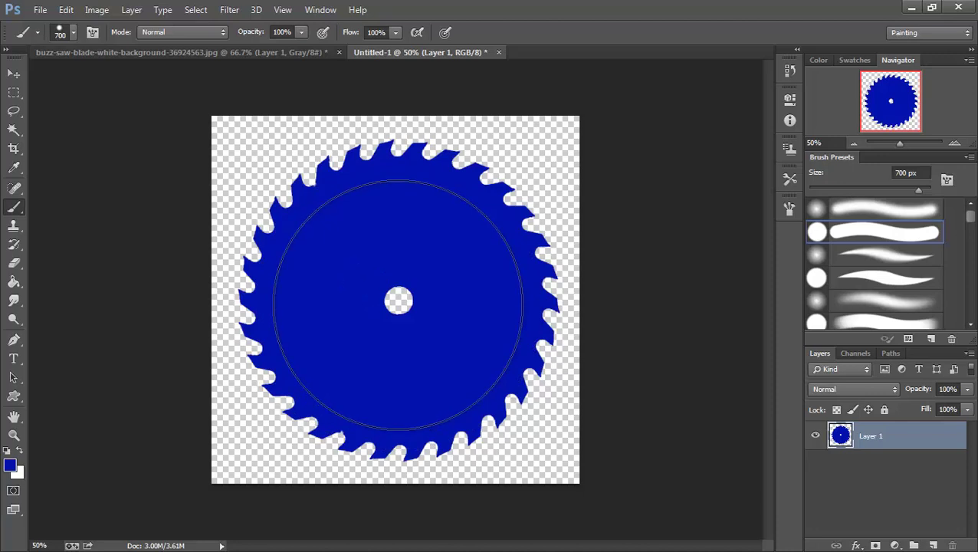
{"action": "key", "text": "bracketright"}
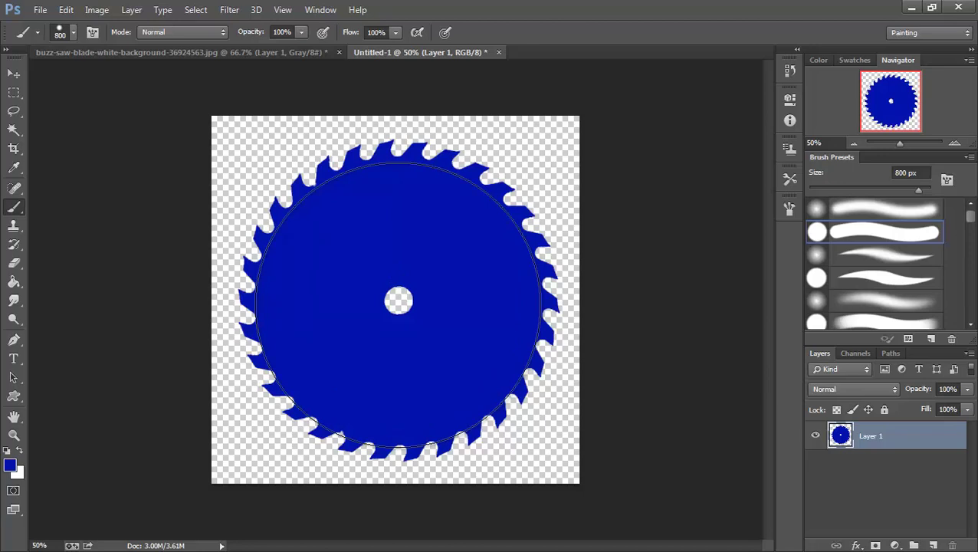
{"action": "key", "text": "bracketleft"}
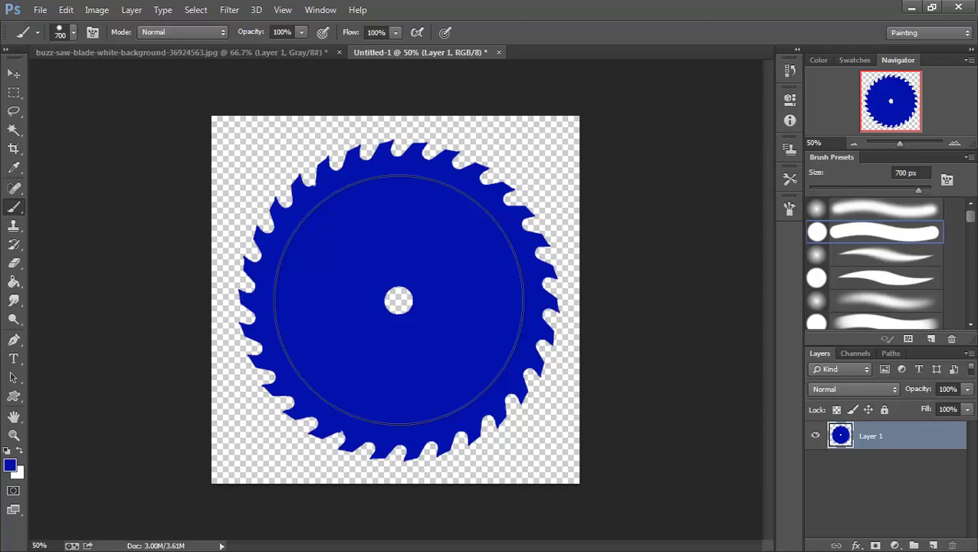
- Set the foreground colour to lighter blue #0215cd and return to the Brush tool
{"action": "left_click", "coordinate": [10, 465]}
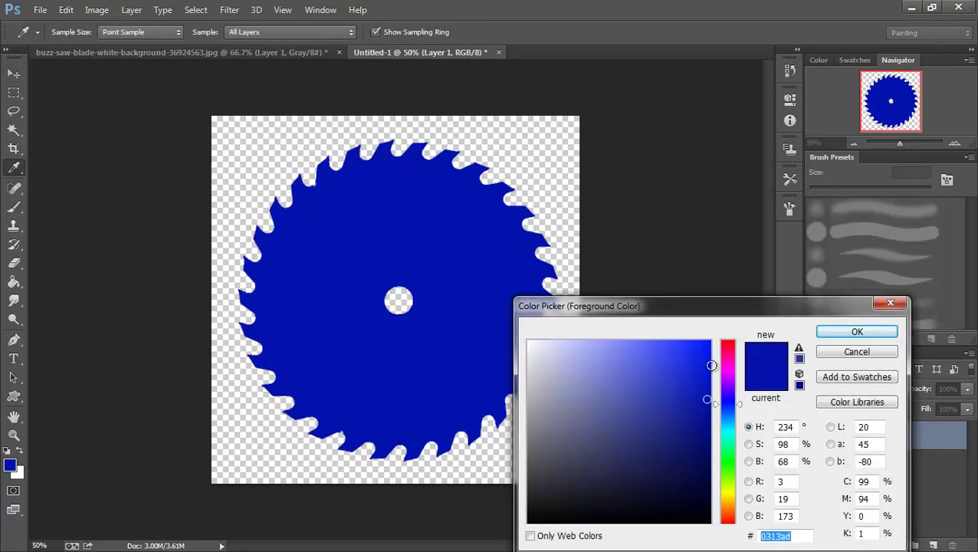
{"action": "left_click", "coordinate": [709, 365]}
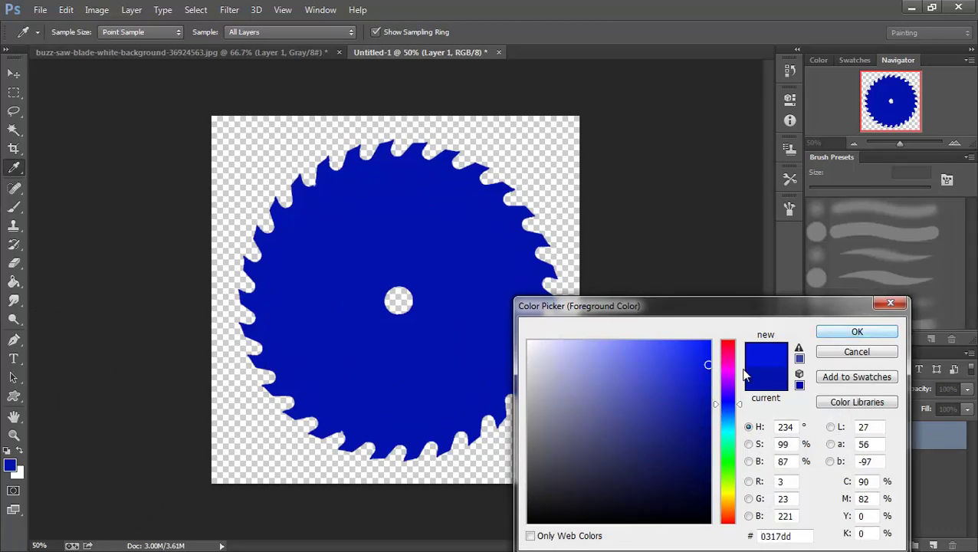
{"action": "left_click", "coordinate": [708, 377]}
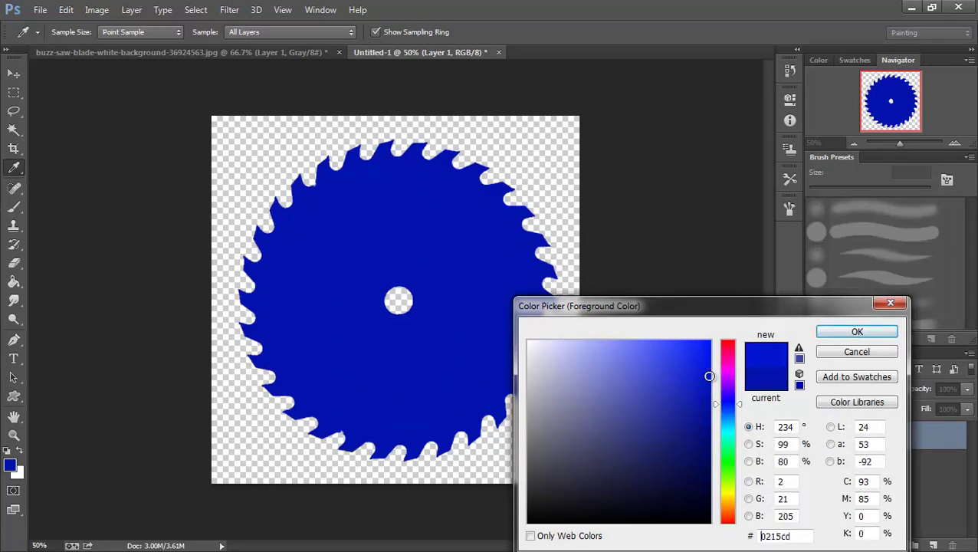
{"action": "left_click", "coordinate": [857, 336]}
{"action": "key", "text": "b"}
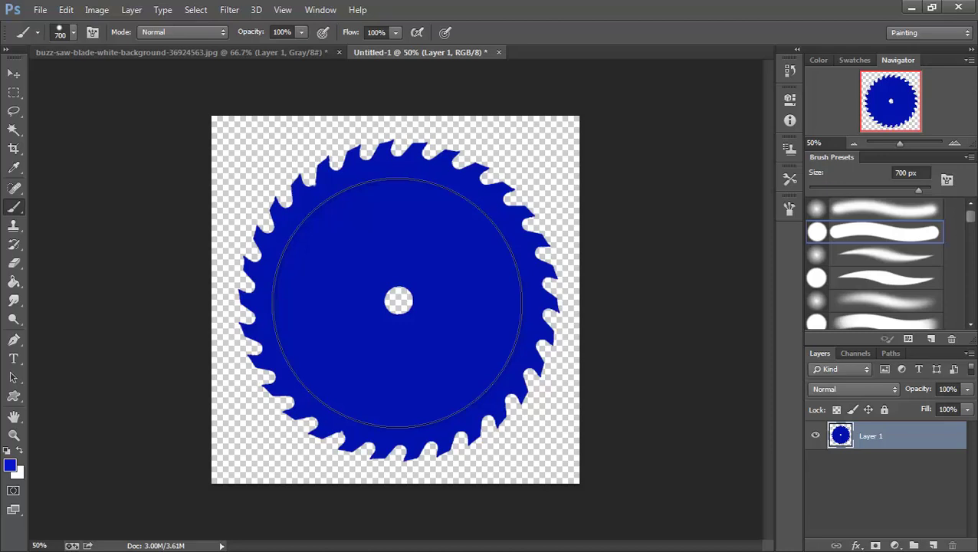
- Load Layer 1's pixels as a selection and paint the 700 px lighter-blue inner disc
{"action": "left_click", "coordinate": [397, 302]}
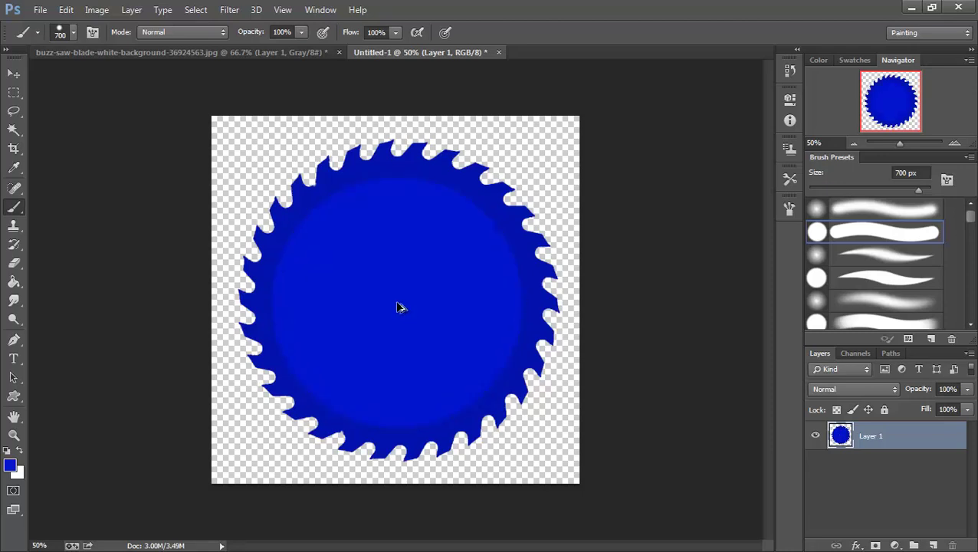
{"action": "key", "text": "ctrl+z"}
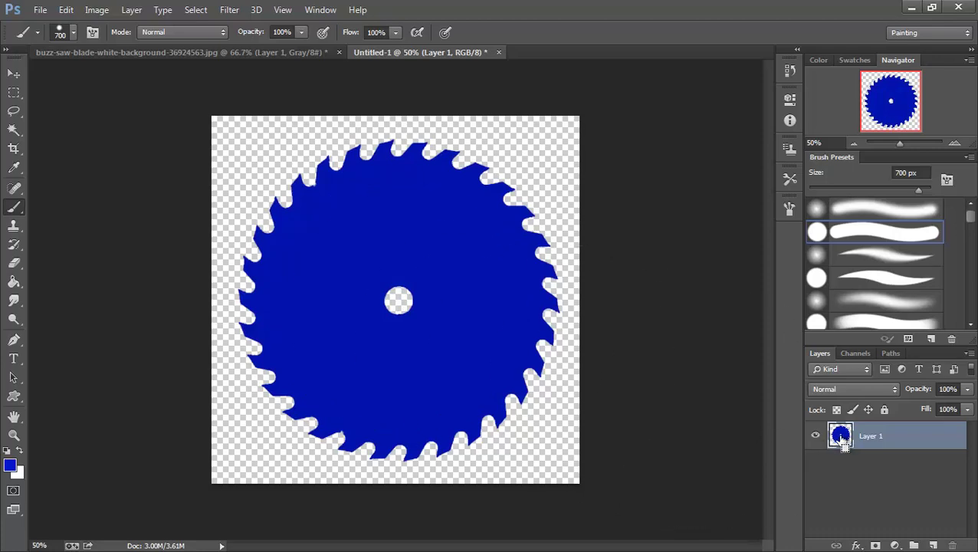
{"action": "left_click", "coordinate": [841, 436], "text": "ctrl"}
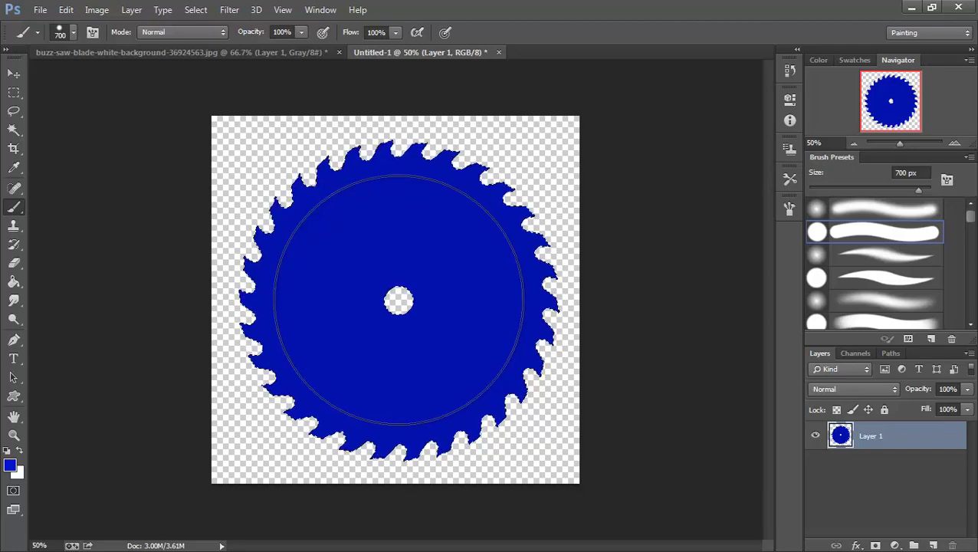
{"action": "left_click", "coordinate": [399, 299]}
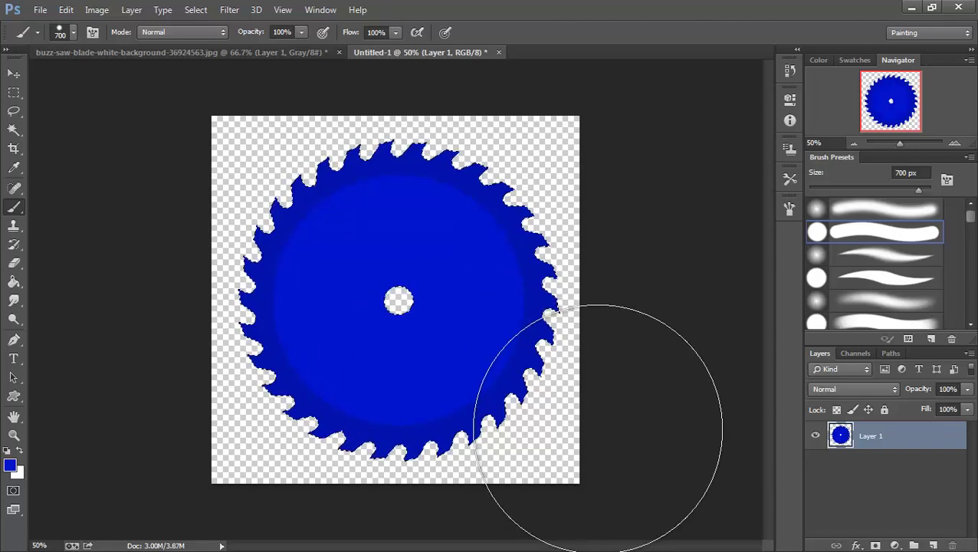
{"action": "left_click", "coordinate": [15, 320]}
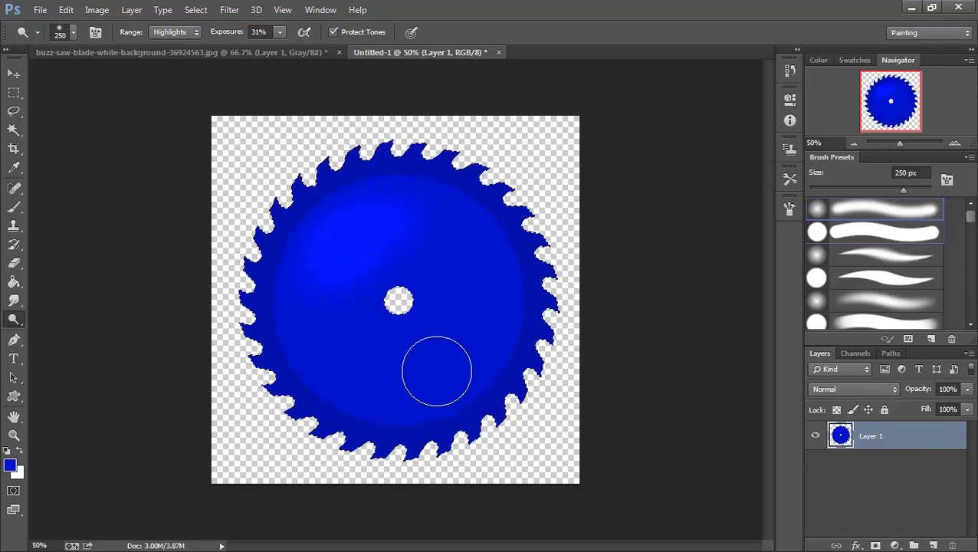
- Dodge the blade's lower-right and upper-left areas to add two glossy highlights
{"action": "left_click_drag", "start_coordinate": [437, 371], "coordinate": [470, 349]}
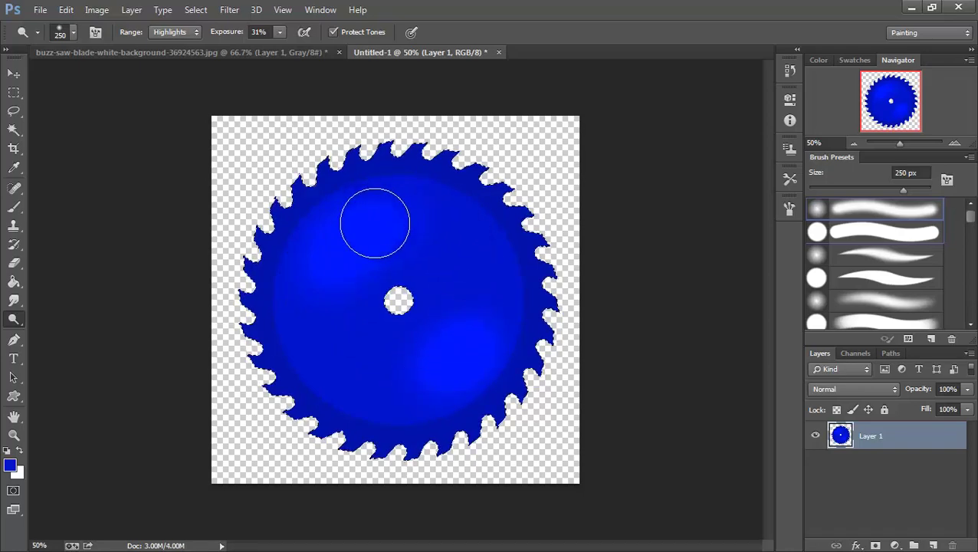
{"action": "left_click_drag", "start_coordinate": [375, 223], "coordinate": [388, 218]}
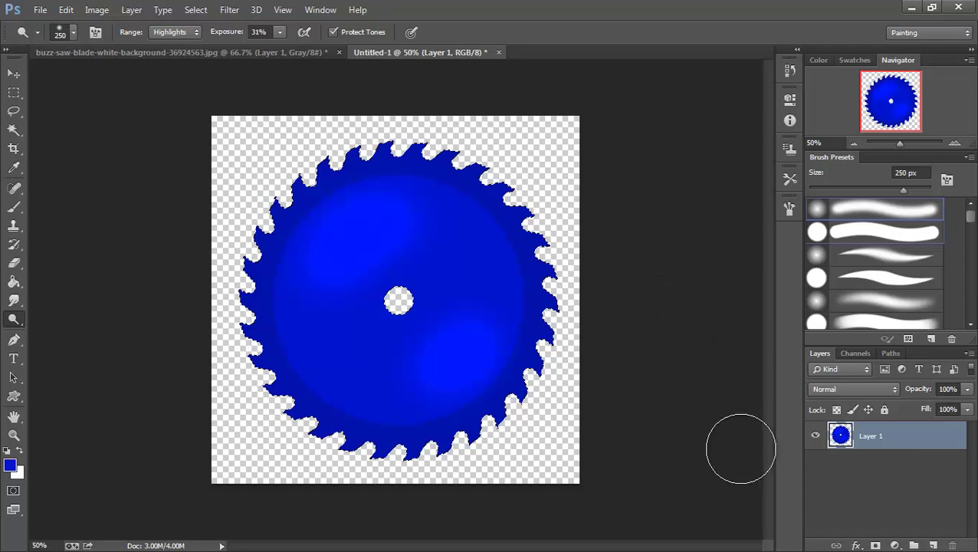
- Add a Hue/Saturation adjustment layer and shift Hue to +121
{"action": "left_click", "coordinate": [896, 545]}
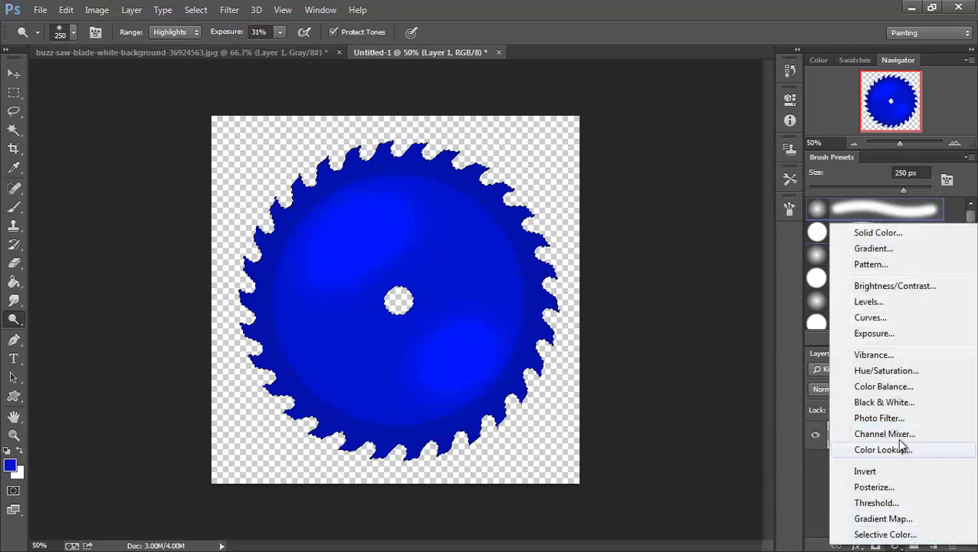
{"action": "left_click", "coordinate": [901, 373]}
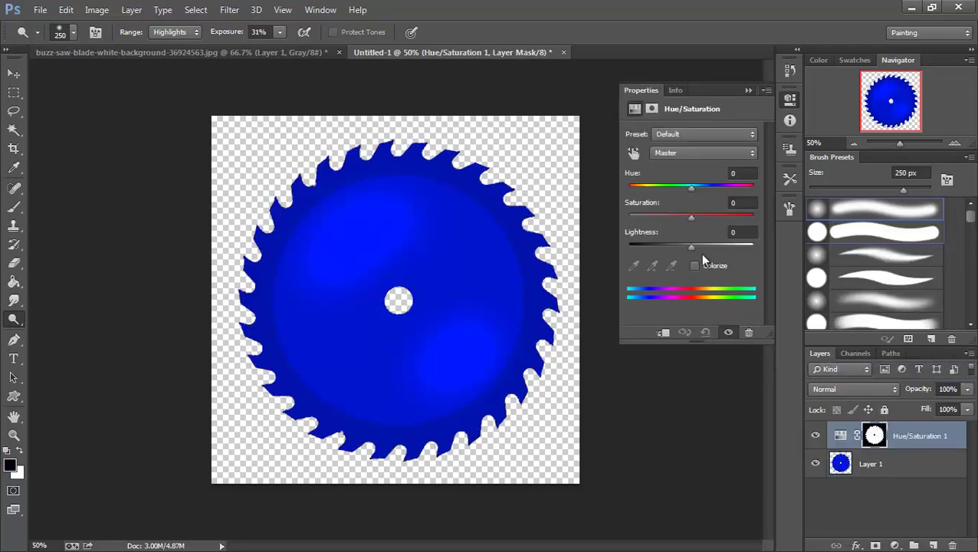
{"action": "left_click_drag", "start_coordinate": [692, 187], "coordinate": [740, 199]}
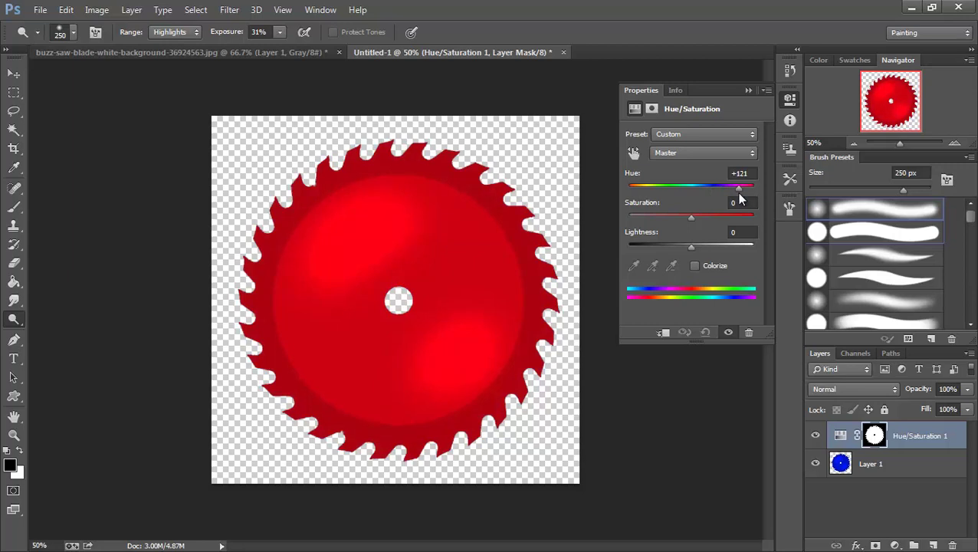
- Collapse Properties and toggle the adjustment twice to compare red with blue, ending visible
{"action": "left_click", "coordinate": [748, 90]}
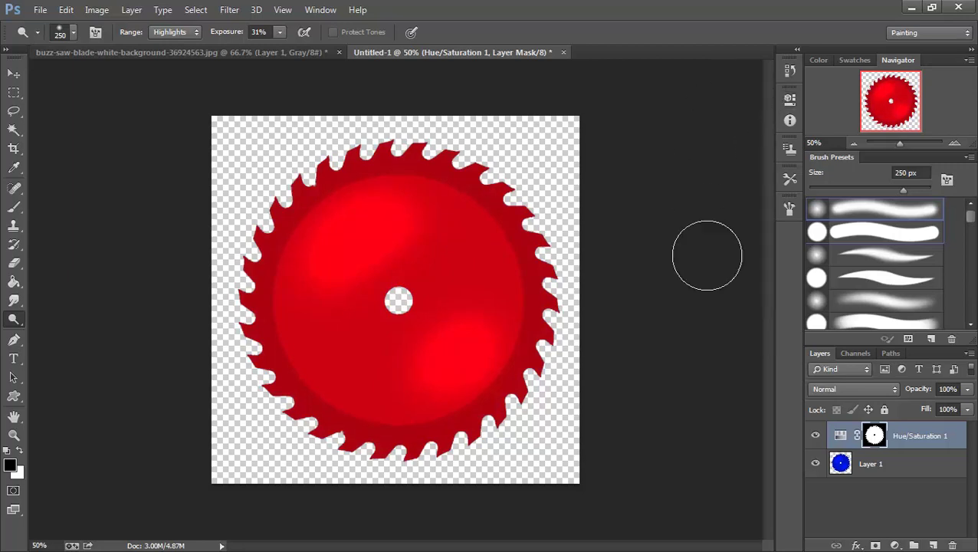
{"action": "left_click", "coordinate": [817, 437]}
{"action": "left_click", "coordinate": [817, 436]}
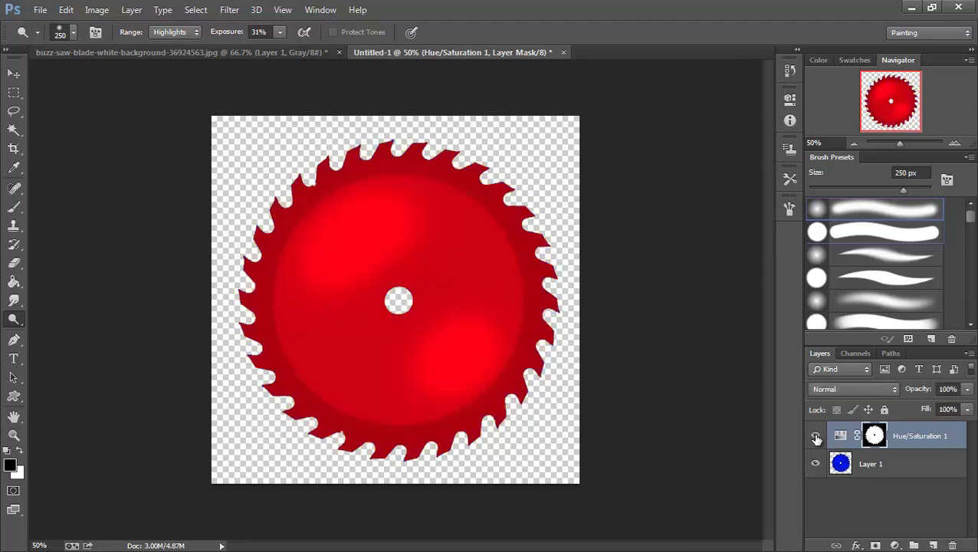
{"action": "left_click", "coordinate": [817, 436]}
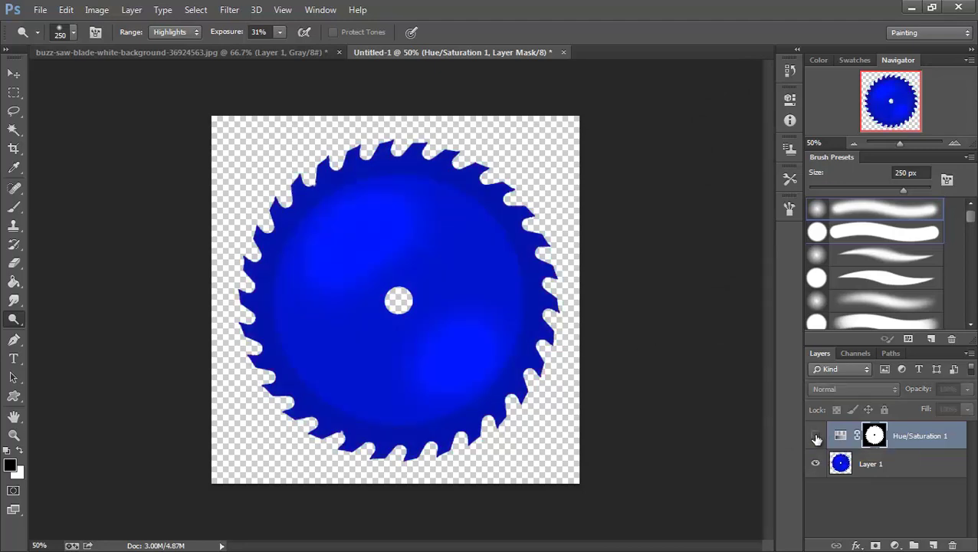
{"action": "left_click", "coordinate": [816, 437]}
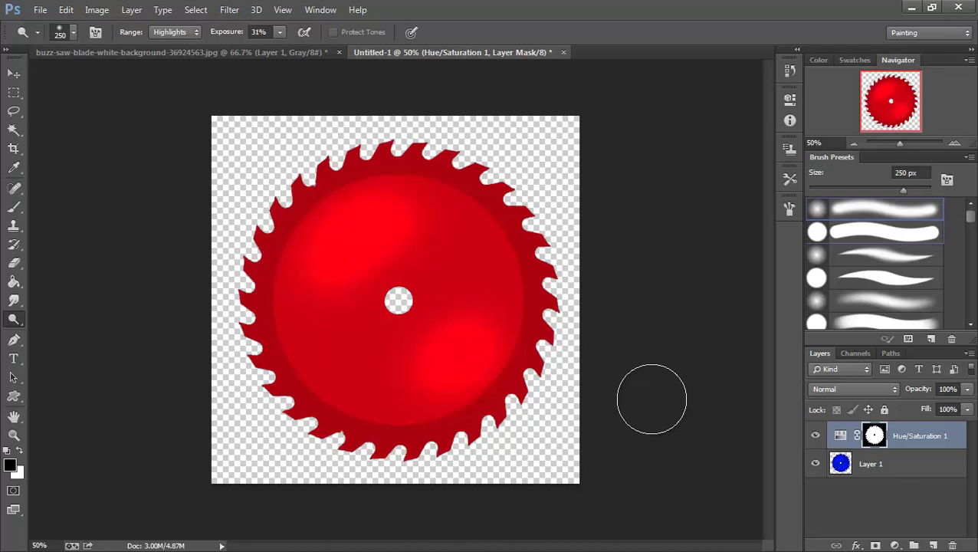